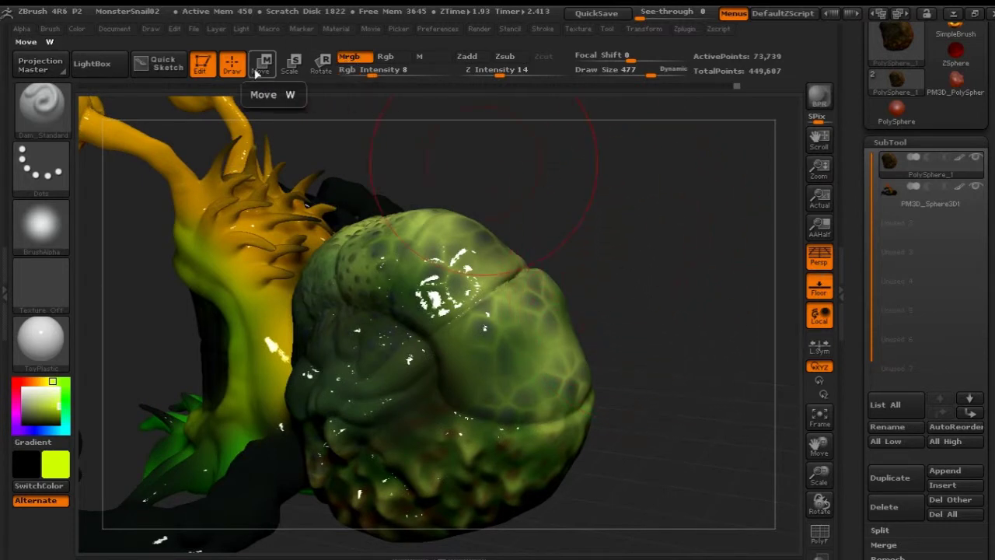
- Fill the entire snail shell subtool with the current colour and ToyPlastic material in Mrgb mode at intensity 8
click(77, 29)
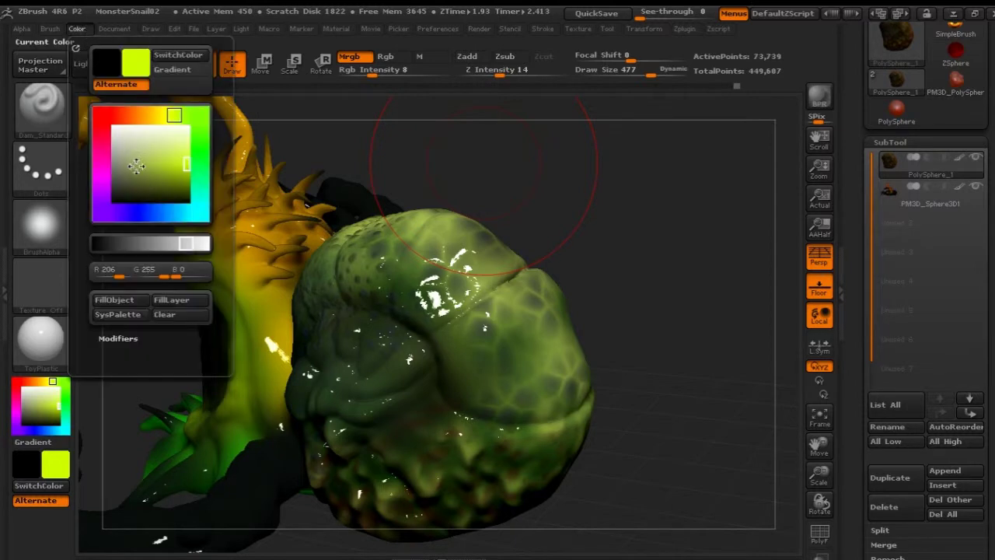
click(115, 300)
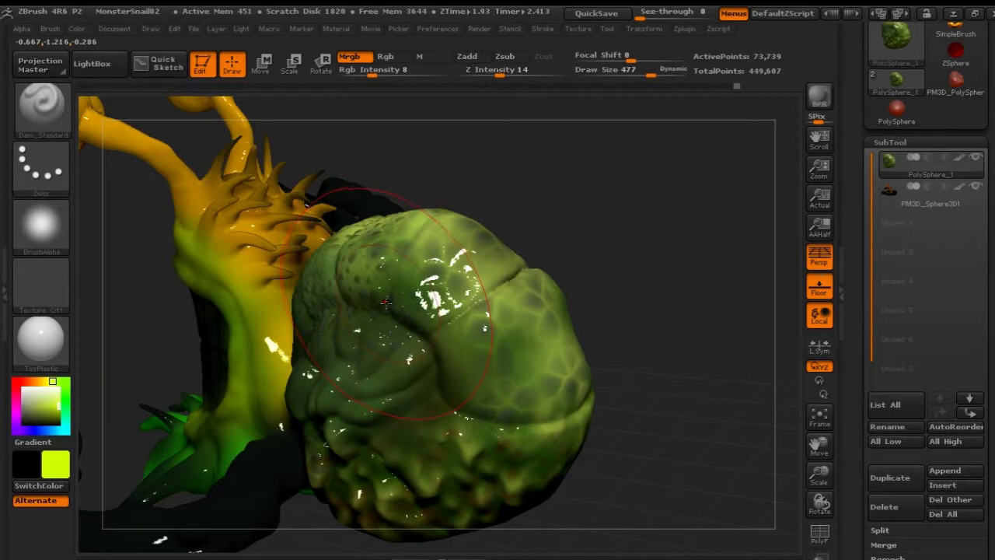
drag(591, 194, 793, 201)
- Make the body subtool PM3D_Sphere3D1 active and preview it with the SkinShade4 material
click(891, 204)
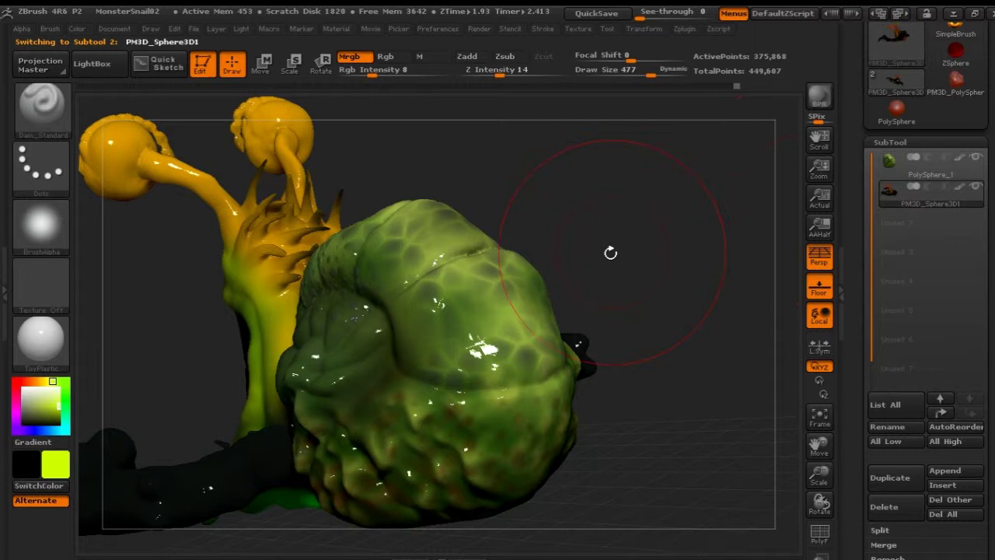
drag(587, 190, 559, 233)
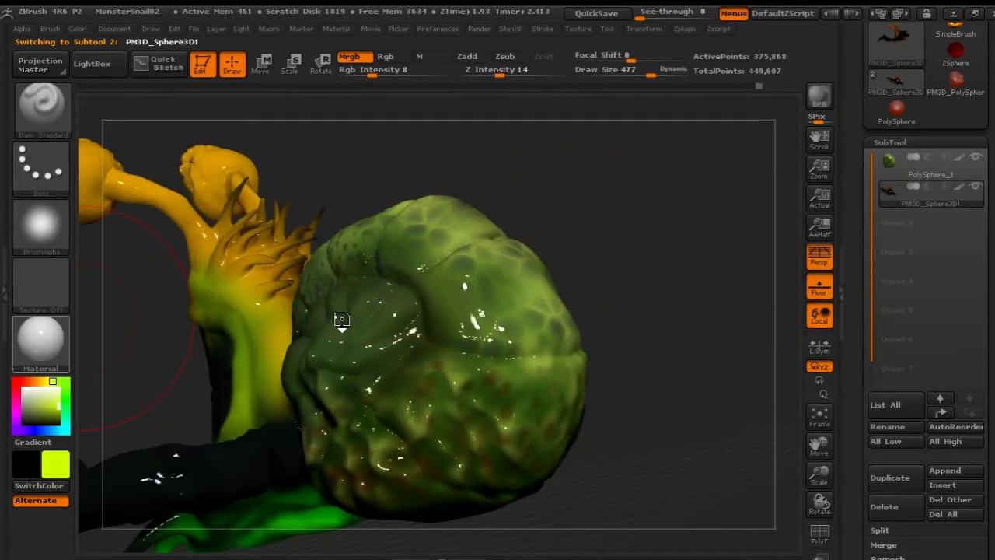
click(47, 362)
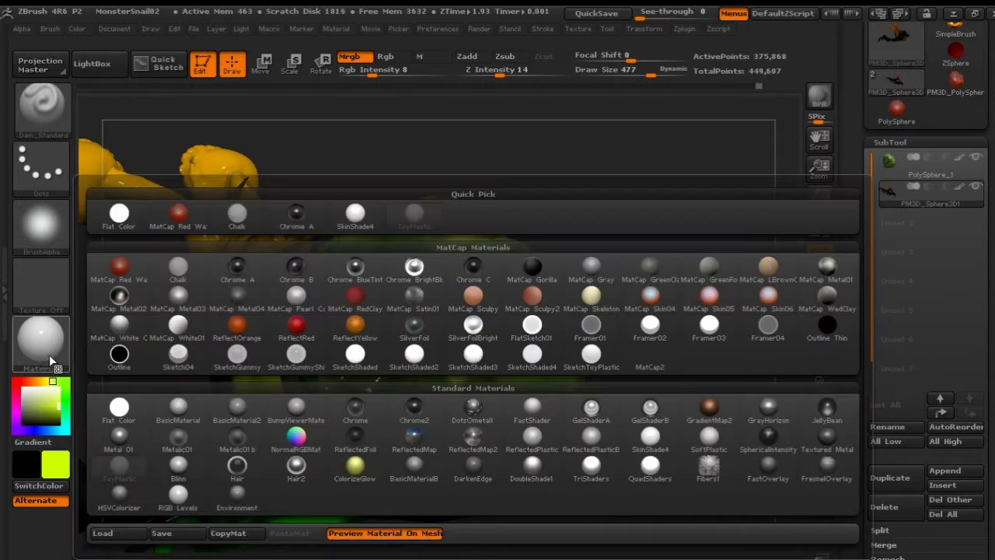
click(355, 220)
drag(574, 266, 605, 231)
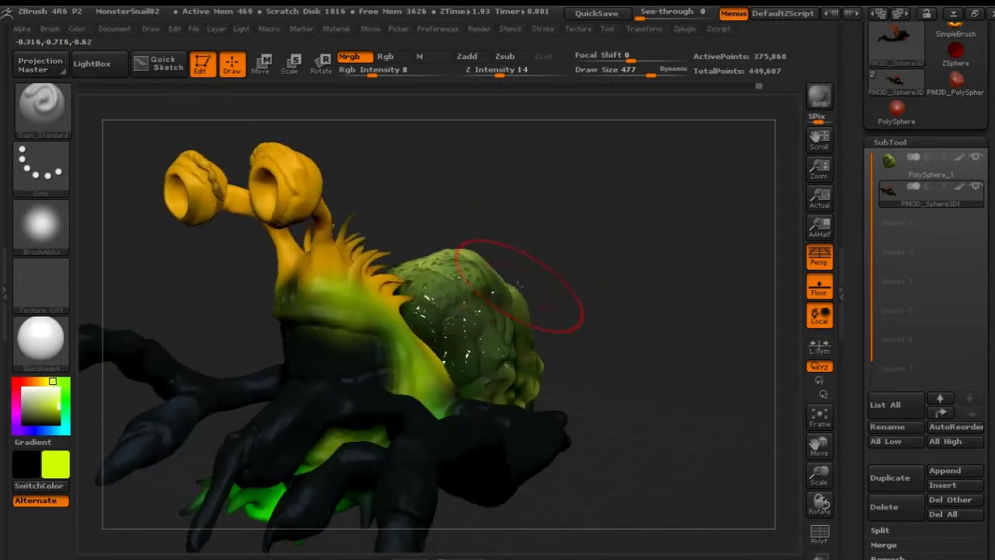
- Try the SoftPlastic and ReflectedPlasticB materials on the creature's body and compare them from different angles
click(38, 355)
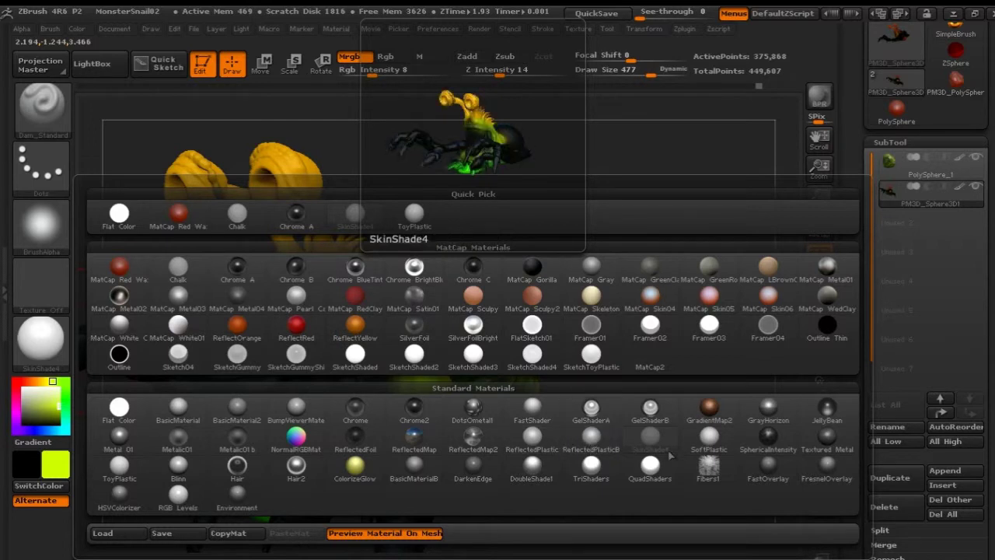
click(707, 445)
mouse_move(624, 372)
mouse_down()
mouse_move(630, 389)
mouse_move(581, 368)
mouse_move(602, 338)
mouse_move(661, 354)
mouse_move(674, 372)
mouse_move(606, 402)
mouse_move(617, 386)
mouse_up()
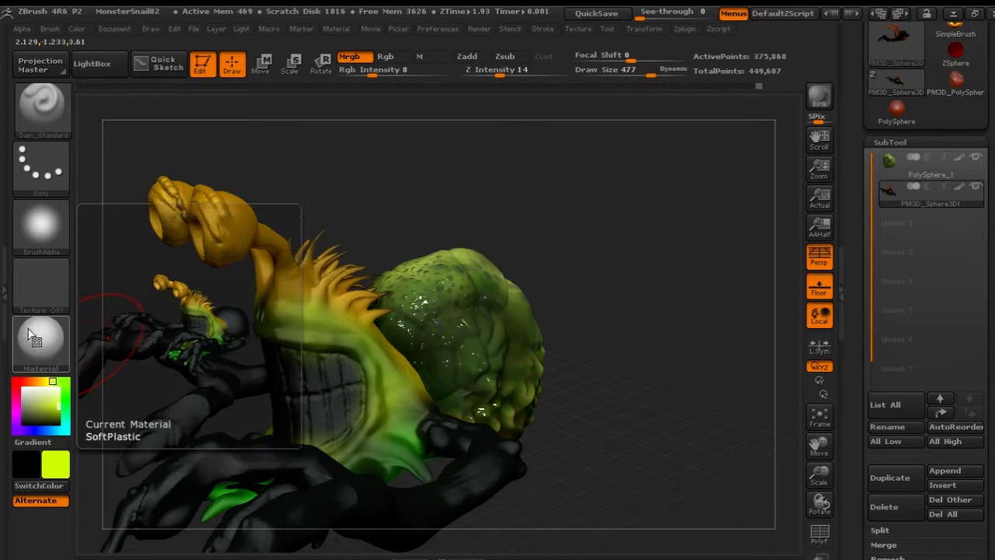
click(41, 341)
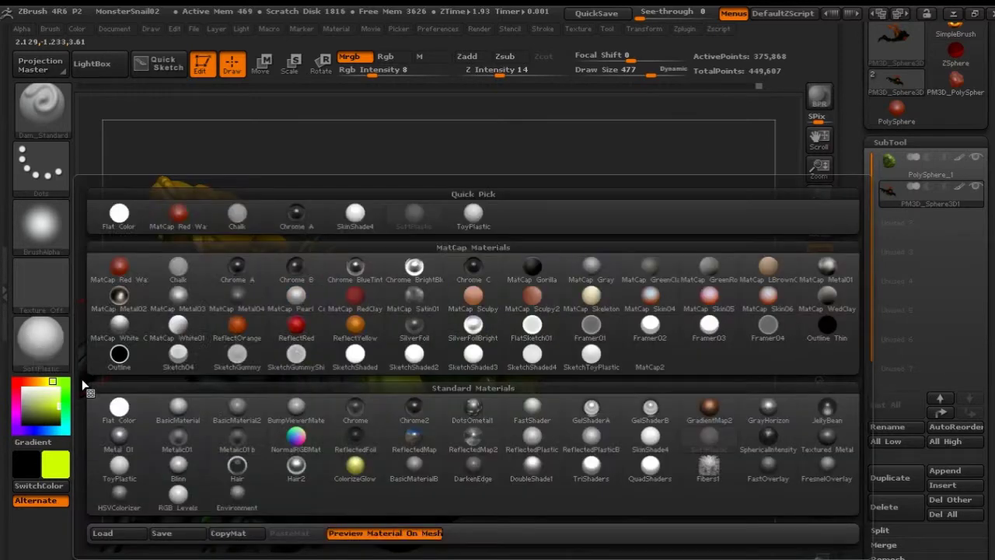
click(595, 439)
mouse_move(601, 402)
mouse_down()
mouse_move(637, 351)
mouse_move(621, 386)
mouse_up()
- Assign SoftPlastic as the body's material and inspect the creature from several sides
click(65, 363)
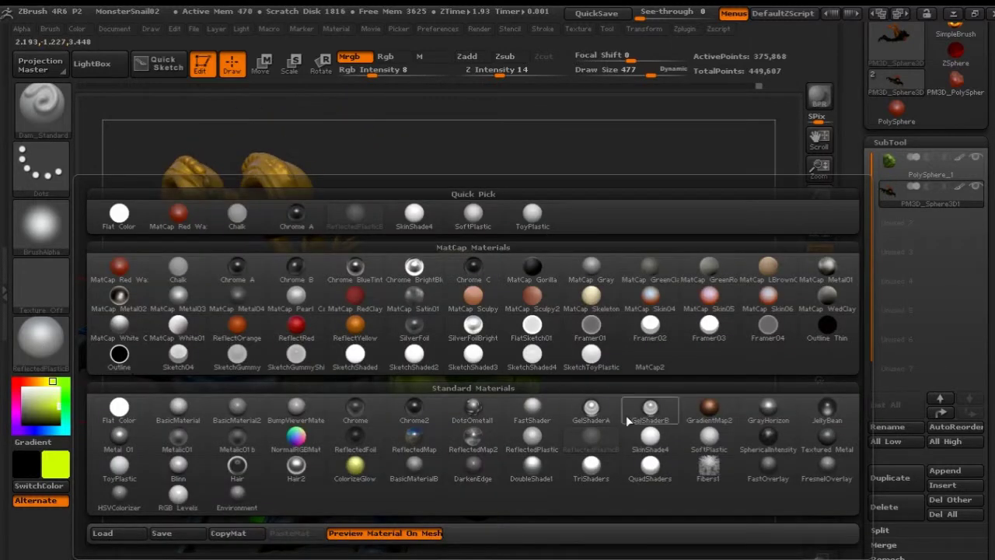
click(472, 216)
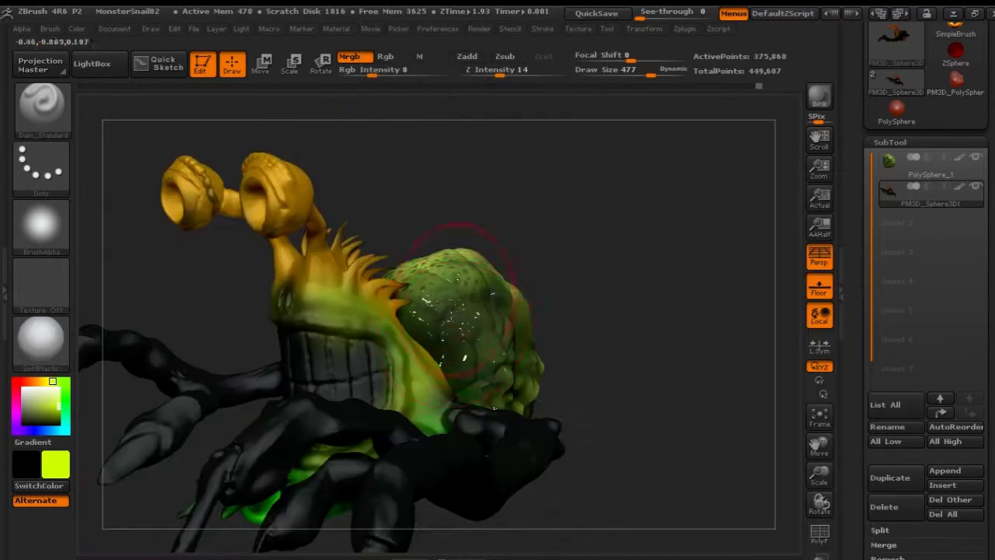
drag(591, 334, 570, 332)
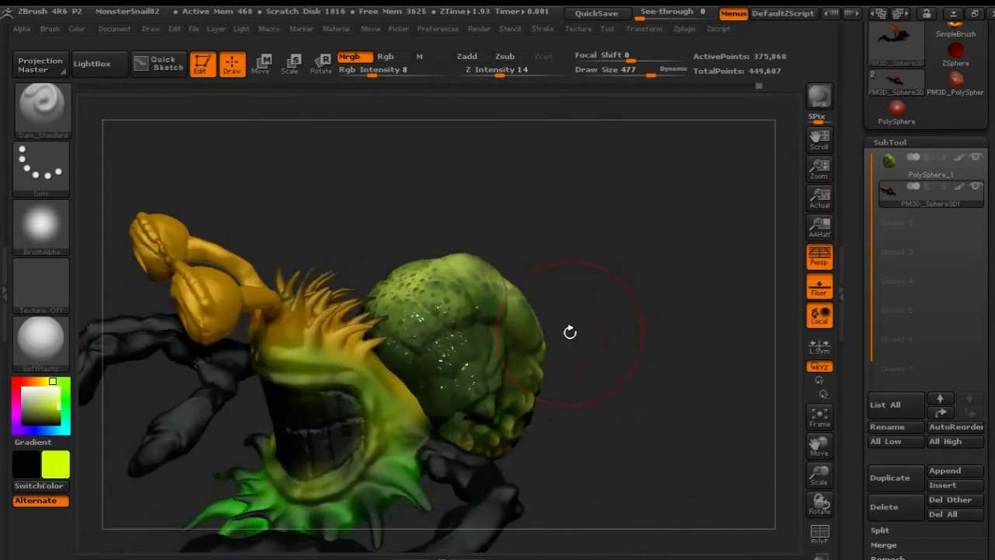
drag(587, 376, 622, 339)
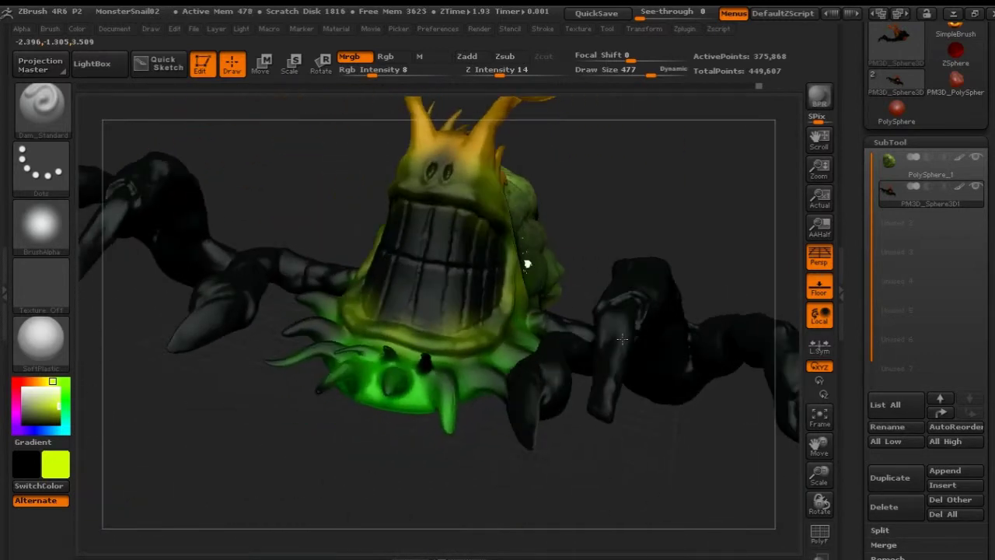
- Set up for colour-only painting on the teeth with white, Rgb mode and a draw size of 76
alt+drag(615, 255, 634, 299)
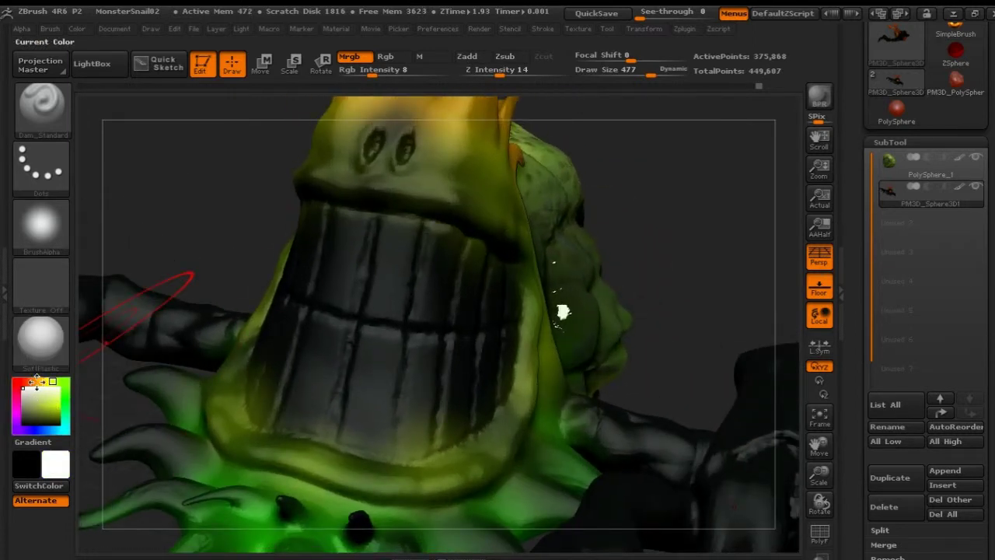
click(385, 56)
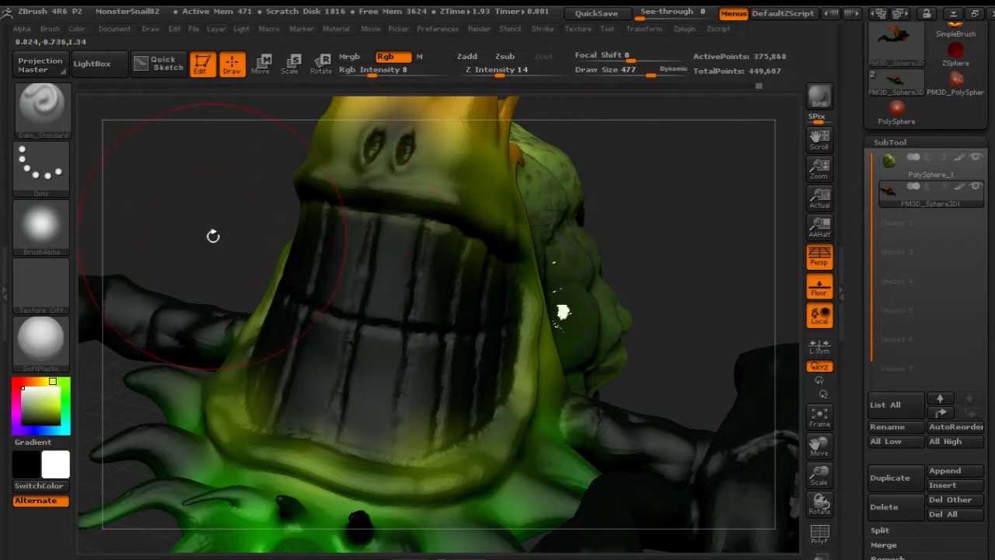
drag(649, 77, 637, 71)
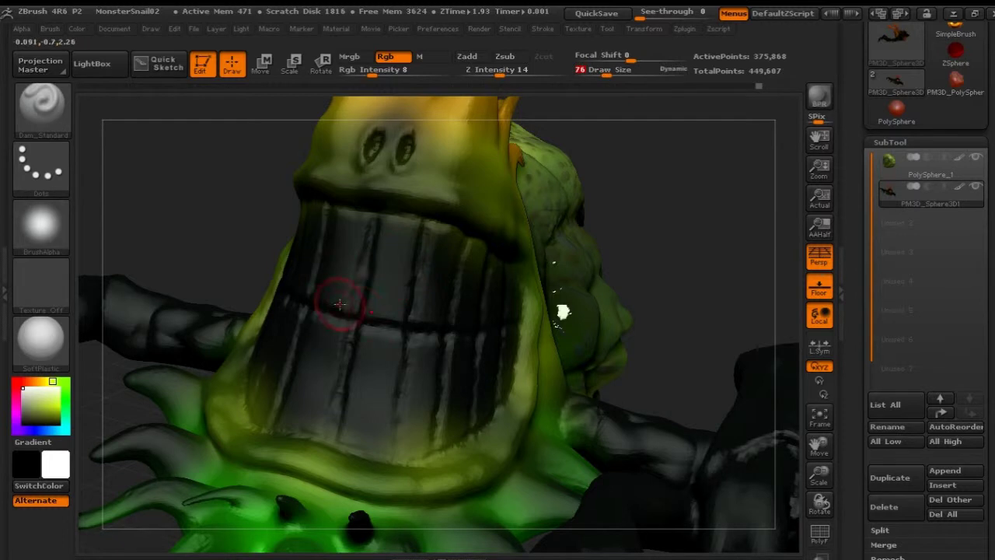
- Try painting white strokes on the front teeth at Rgb intensity 8
mouse_move(368, 311)
mouse_down()
mouse_move(339, 300)
mouse_move(374, 295)
mouse_move(341, 284)
mouse_move(382, 348)
mouse_up()
key(ctrl+z)
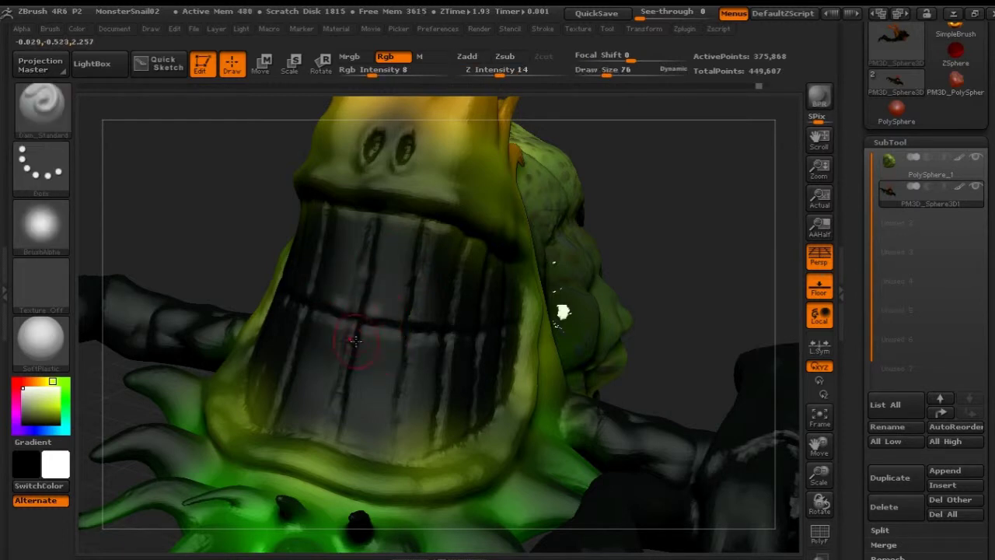
mouse_move(236, 256)
alt+mouse_down()
mouse_move(305, 281)
mouse_move(229, 279)
mouse_move(305, 285)
alt+mouse_up()
mouse_move(429, 341)
mouse_down()
mouse_move(464, 347)
mouse_move(488, 325)
mouse_move(492, 299)
mouse_move(466, 311)
mouse_move(437, 296)
mouse_up()
key(ctrl+z)
- Raise the Rgb intensity to 100 and try white strokes on the two upper front teeth
drag(375, 72, 451, 72)
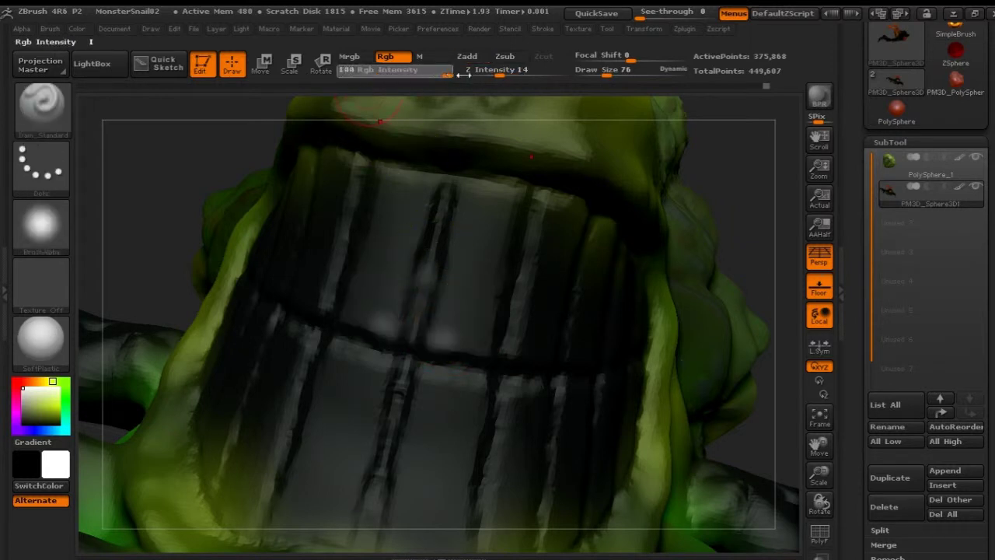
mouse_move(450, 333)
mouse_down()
mouse_move(472, 247)
mouse_move(462, 249)
mouse_up()
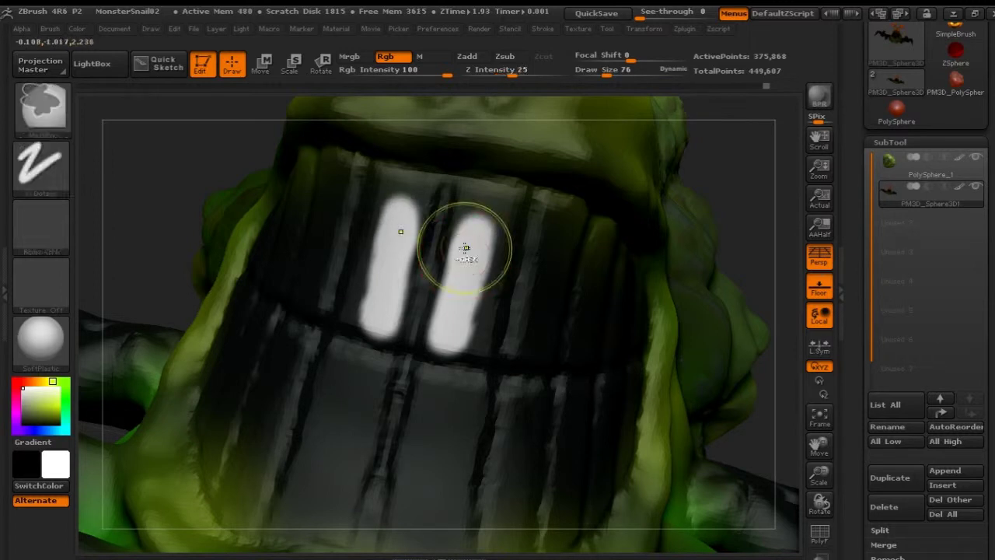
key(ctrl+z)
mouse_move(447, 72)
mouse_down()
mouse_move(435, 73)
mouse_move(463, 80)
mouse_up()
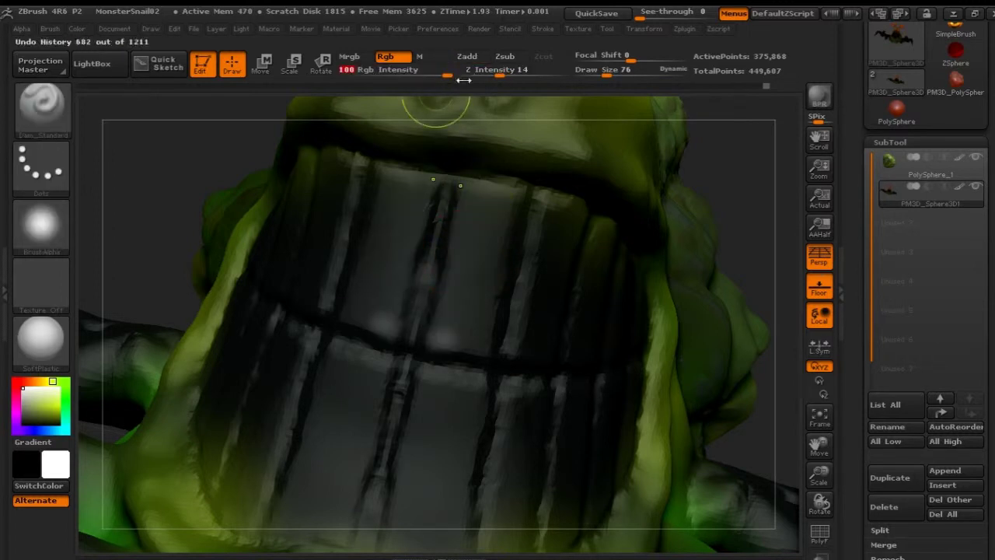
- Choose a muted yellow-tan colour and paint first strokes on the two upper front teeth
click(16, 399)
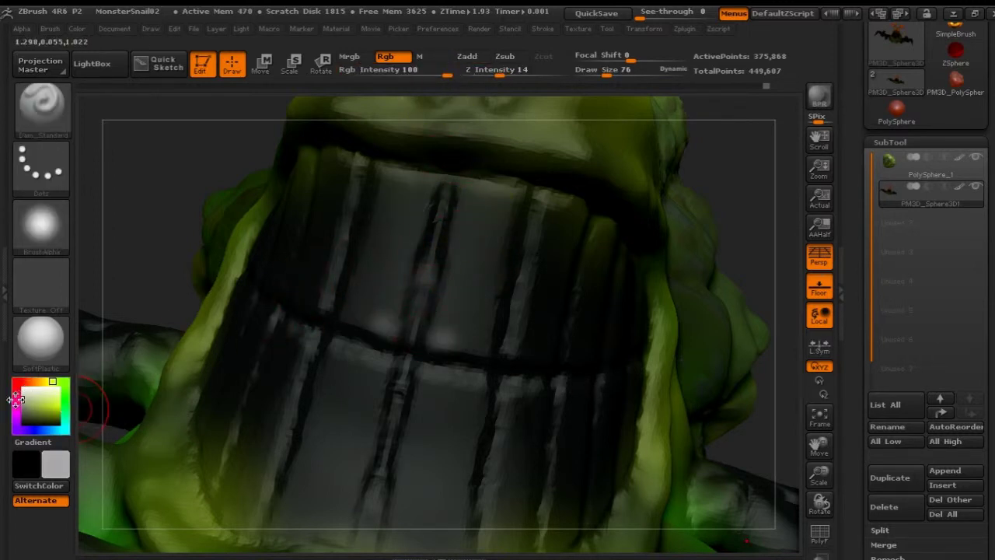
drag(75, 396, 47, 378)
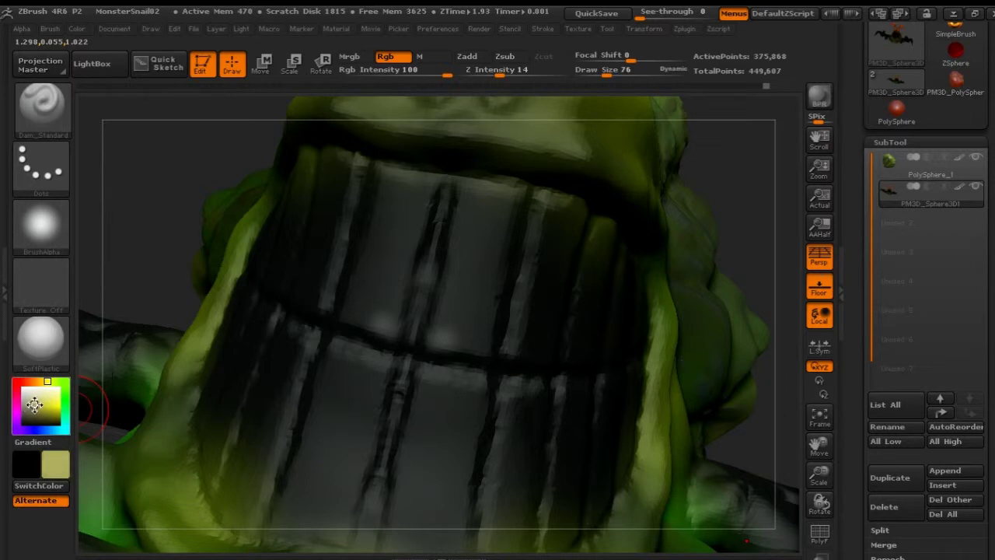
mouse_move(374, 292)
mouse_down()
mouse_move(389, 237)
mouse_move(377, 282)
mouse_up()
drag(460, 303, 441, 333)
drag(469, 267, 448, 309)
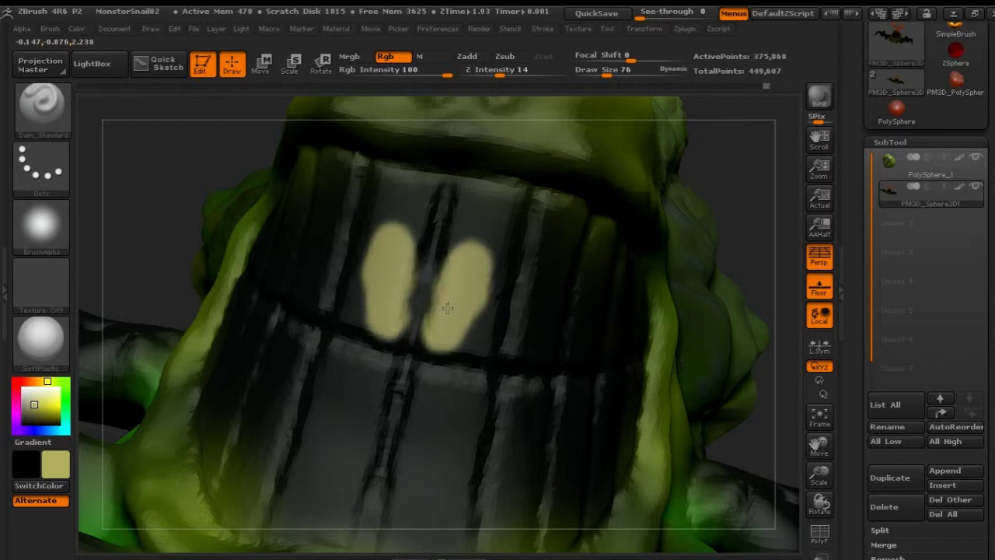
- Lighten the paint to a pale cream and cover both upper front teeth with it
drag(35, 401, 35, 395)
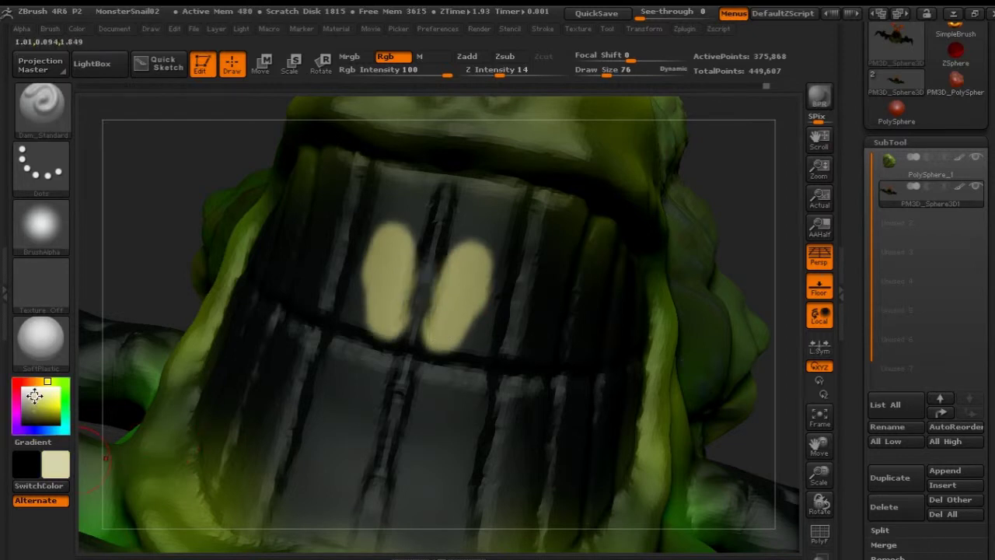
mouse_move(455, 286)
mouse_down()
mouse_move(444, 335)
mouse_move(479, 346)
mouse_move(506, 198)
mouse_move(486, 201)
mouse_move(467, 225)
mouse_move(432, 325)
mouse_up()
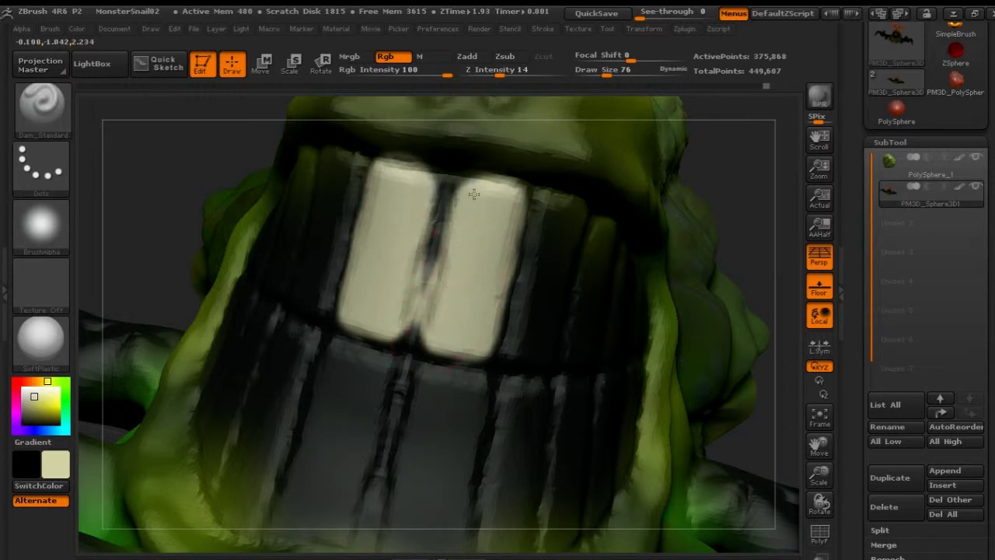
mouse_move(537, 253)
mouse_down()
mouse_move(467, 275)
mouse_move(436, 326)
mouse_up()
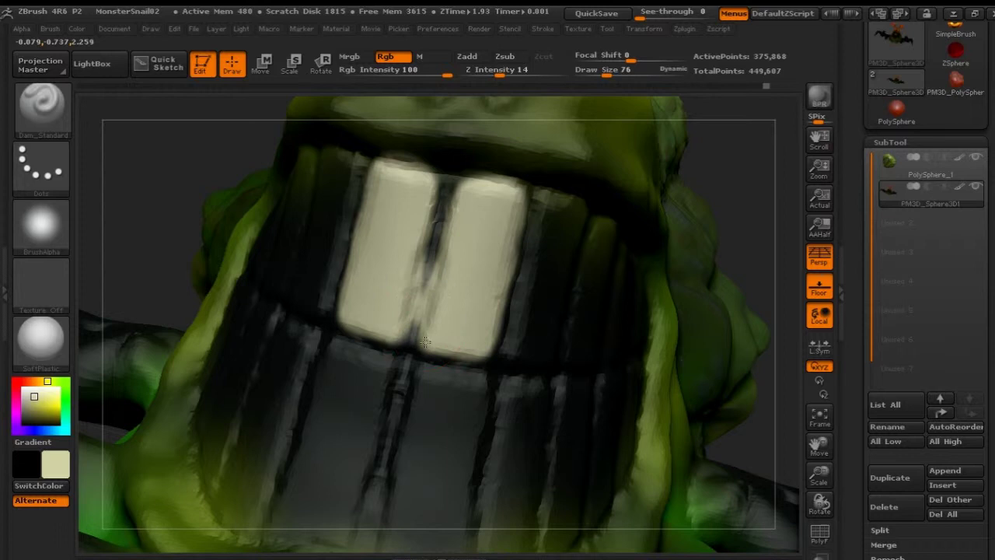
- Paint the two lower front teeth cream and begin the neighbouring lower tooth
mouse_move(743, 205)
mouse_down()
mouse_move(631, 212)
mouse_move(640, 127)
mouse_move(700, 204)
mouse_up()
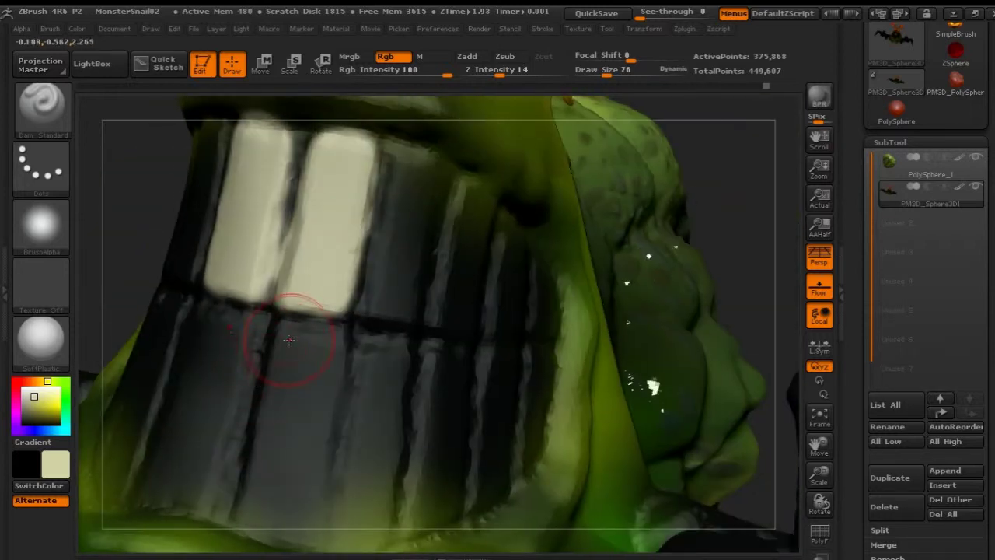
mouse_move(288, 330)
mouse_down()
mouse_move(289, 342)
mouse_move(333, 344)
mouse_move(315, 401)
mouse_move(283, 381)
mouse_move(288, 357)
mouse_move(253, 513)
mouse_move(304, 529)
mouse_move(299, 443)
mouse_move(295, 473)
mouse_up()
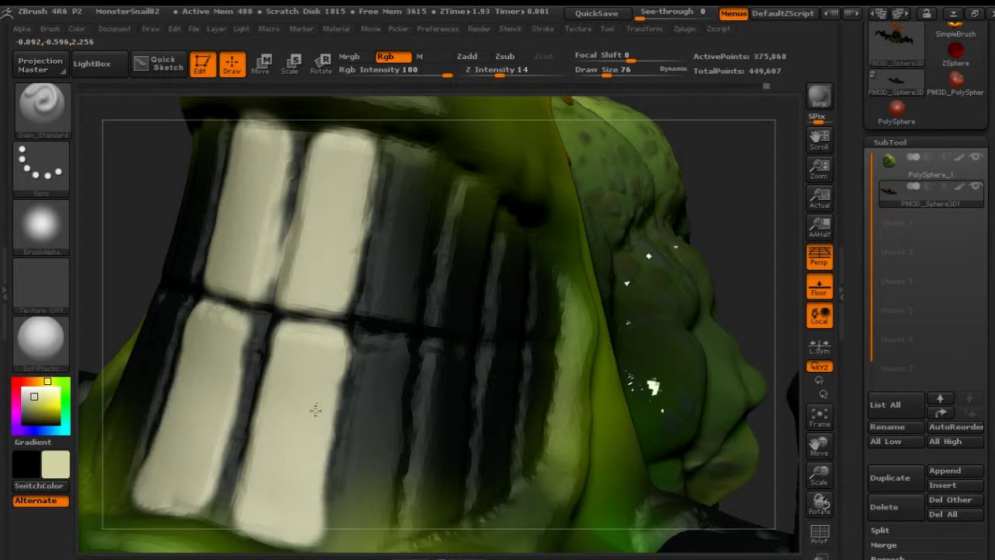
mouse_move(357, 349)
mouse_down()
mouse_move(371, 352)
mouse_move(351, 532)
mouse_move(369, 536)
mouse_move(388, 471)
mouse_move(390, 360)
mouse_up()
- Paint the upper teeth beside the front pair cream out to their edges
mouse_move(748, 229)
mouse_down()
mouse_move(749, 200)
mouse_move(723, 217)
mouse_up()
mouse_move(324, 355)
mouse_down()
mouse_move(319, 362)
mouse_move(332, 369)
mouse_move(343, 361)
mouse_move(327, 330)
mouse_move(346, 220)
mouse_move(363, 223)
mouse_up()
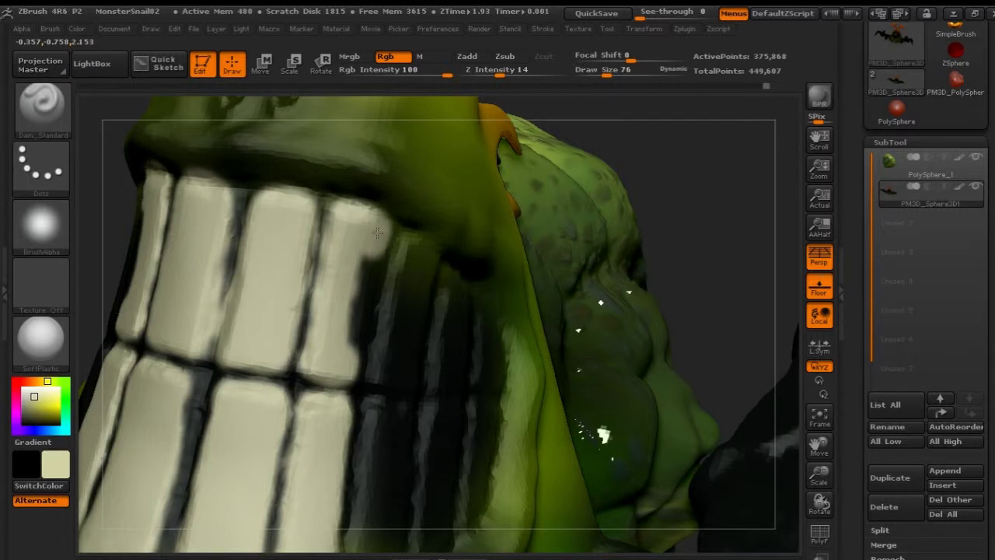
drag(367, 272, 351, 325)
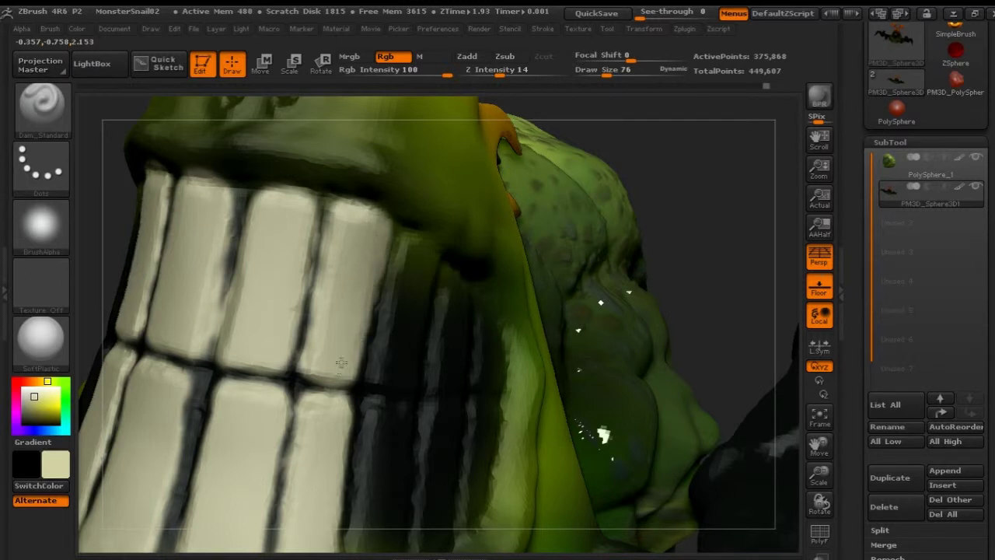
- Paint the third lower tooth from the centre cream, reducing the draw size to 37 to cover its edges
mouse_move(724, 234)
mouse_down()
mouse_move(755, 288)
mouse_move(716, 319)
mouse_move(654, 307)
mouse_up()
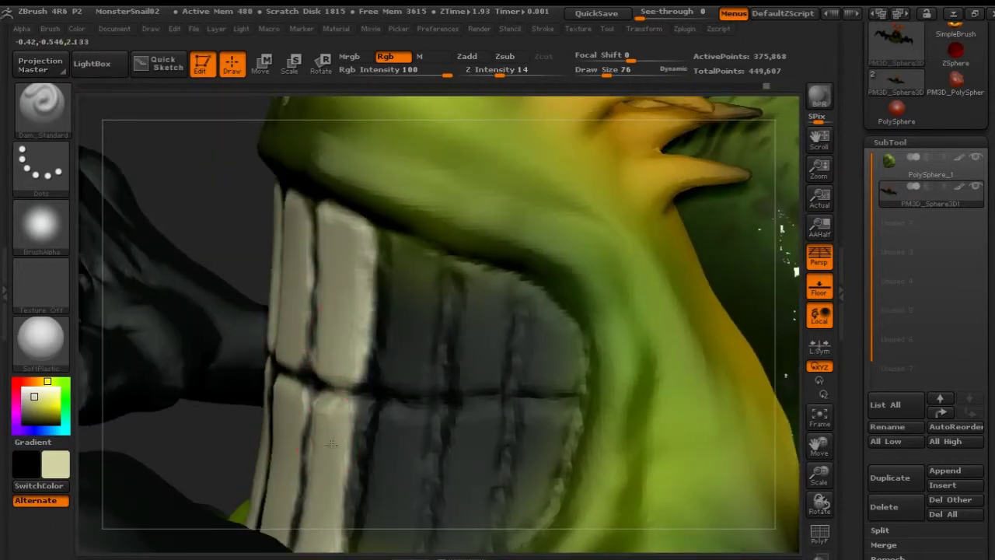
mouse_move(395, 426)
mouse_down()
mouse_move(403, 451)
mouse_move(385, 502)
mouse_up()
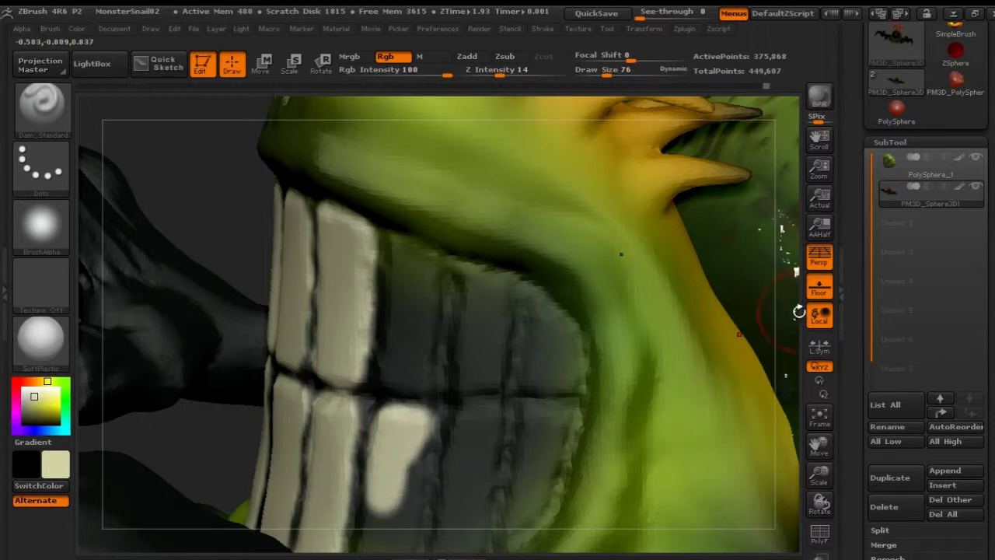
drag(788, 325, 637, 264)
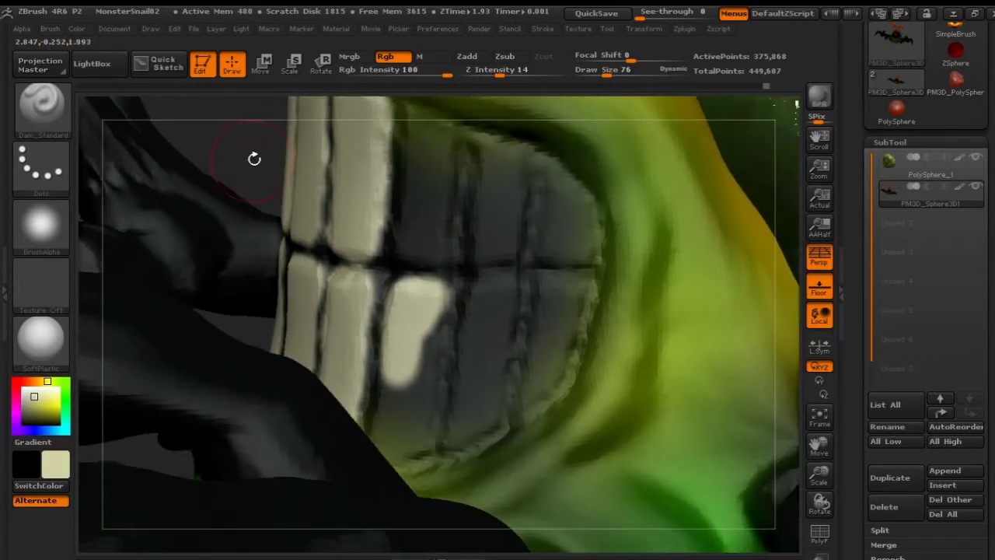
drag(260, 144, 366, 322)
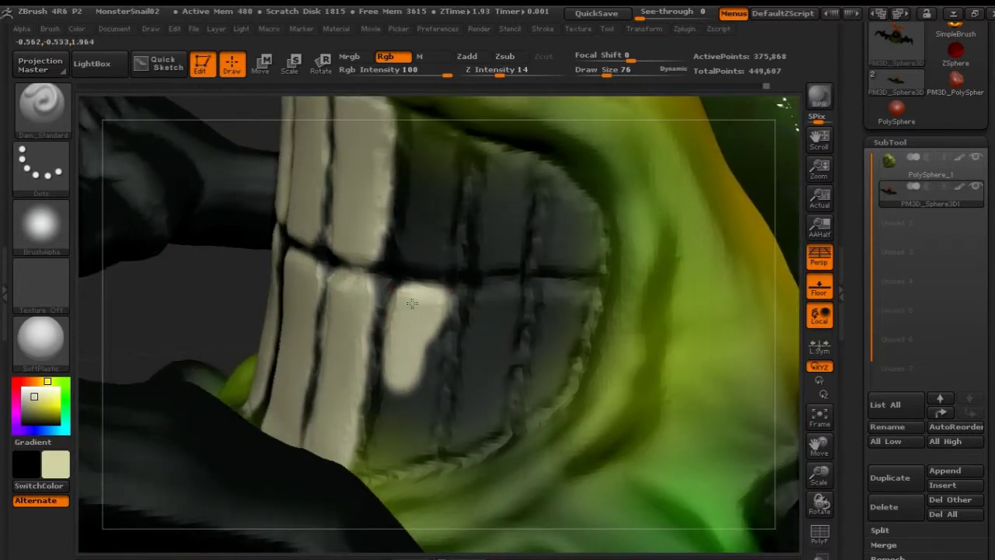
drag(396, 397, 386, 453)
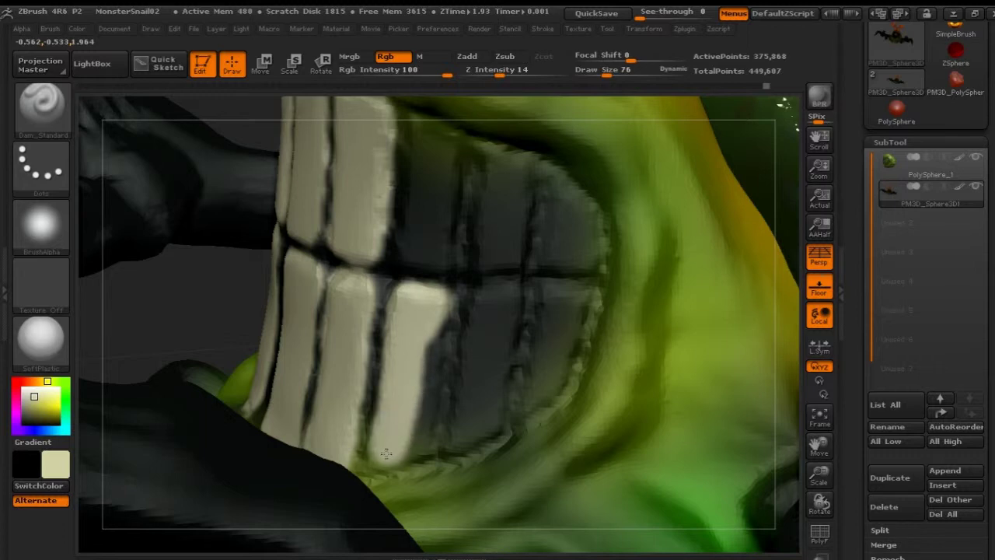
click(609, 70)
drag(609, 70, 597, 70)
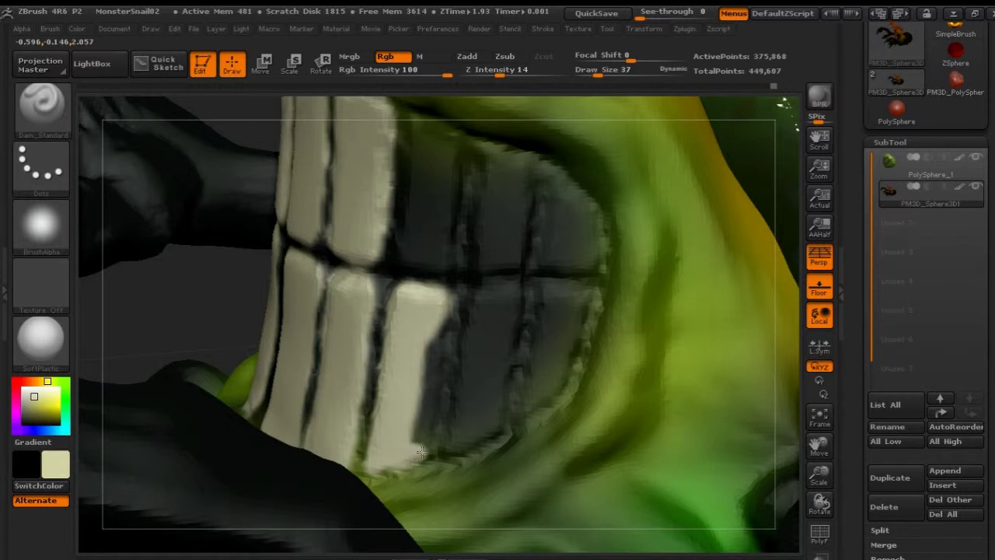
mouse_move(426, 444)
mouse_down()
mouse_move(436, 345)
mouse_move(435, 356)
mouse_up()
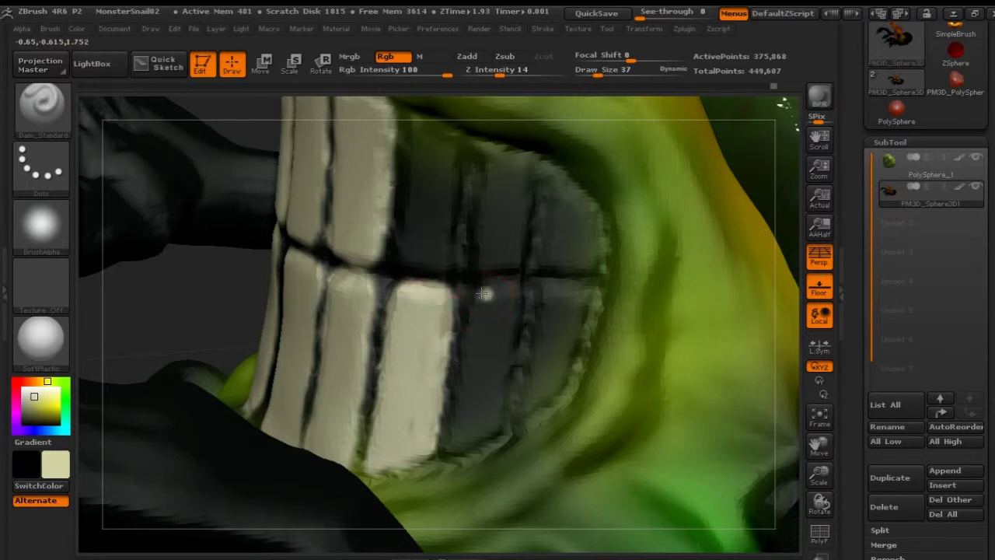
- Fill the two remaining lower teeth at the back corner of the mouth with the cream colour
mouse_move(477, 301)
mouse_down()
mouse_move(457, 438)
mouse_move(504, 405)
mouse_move(479, 426)
mouse_up()
mouse_move(502, 381)
mouse_down()
mouse_move(491, 323)
mouse_move(500, 355)
mouse_up()
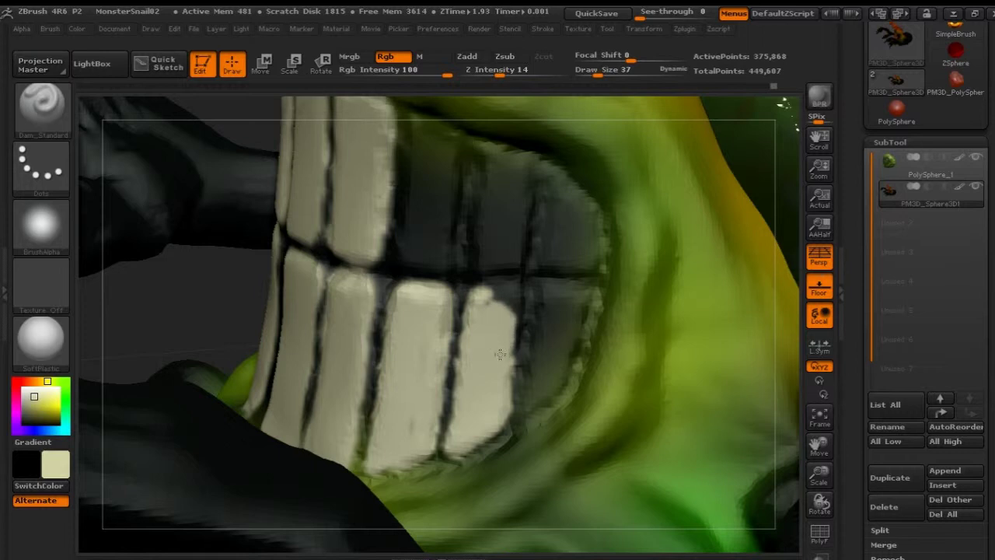
mouse_move(483, 293)
mouse_down()
mouse_move(543, 307)
mouse_move(529, 386)
mouse_move(551, 377)
mouse_move(576, 289)
mouse_up()
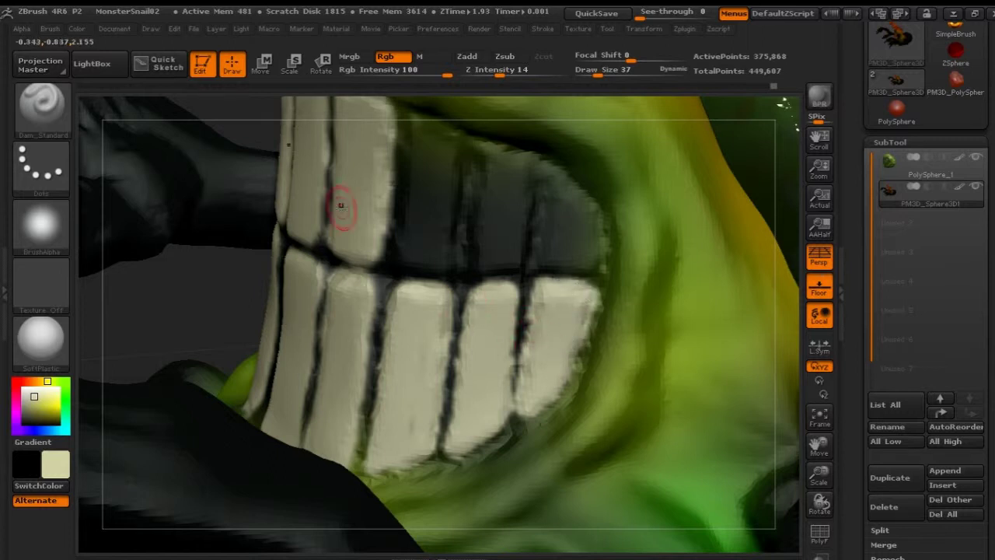
- Paint the three remaining upper side teeth cream up to the gum line and touch up their edges
mouse_move(405, 247)
mouse_down()
mouse_move(393, 227)
mouse_move(412, 159)
mouse_up()
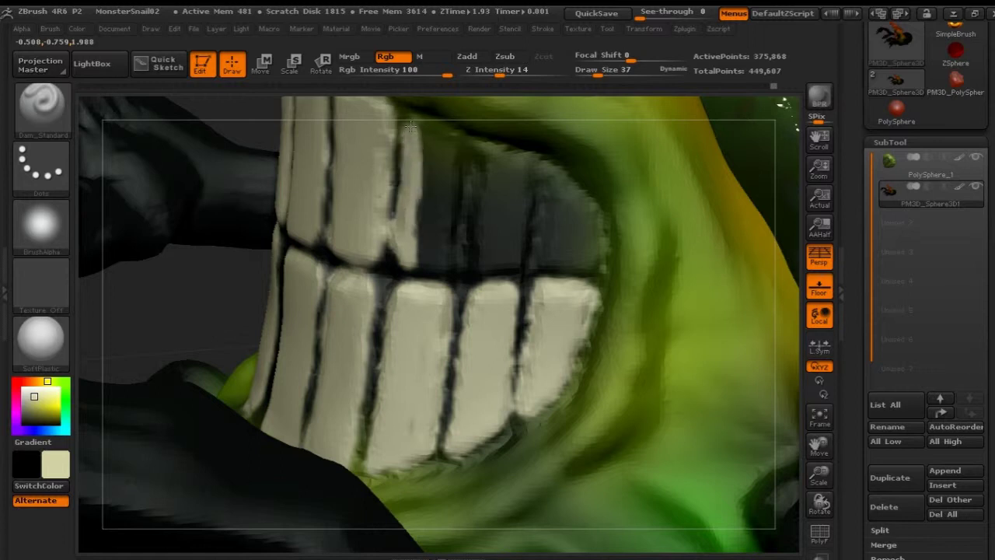
mouse_move(447, 156)
mouse_down()
mouse_move(436, 268)
mouse_move(420, 261)
mouse_move(418, 213)
mouse_up()
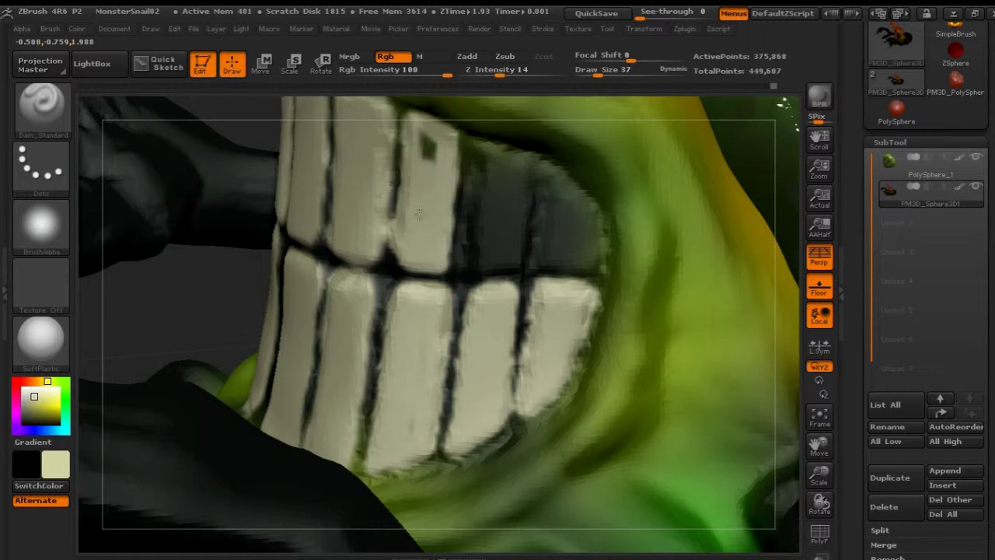
mouse_move(501, 157)
mouse_down()
mouse_move(486, 253)
mouse_move(495, 260)
mouse_move(515, 232)
mouse_move(515, 188)
mouse_move(546, 180)
mouse_move(554, 212)
mouse_move(538, 259)
mouse_move(585, 259)
mouse_move(600, 240)
mouse_move(600, 210)
mouse_move(574, 182)
mouse_move(579, 237)
mouse_up()
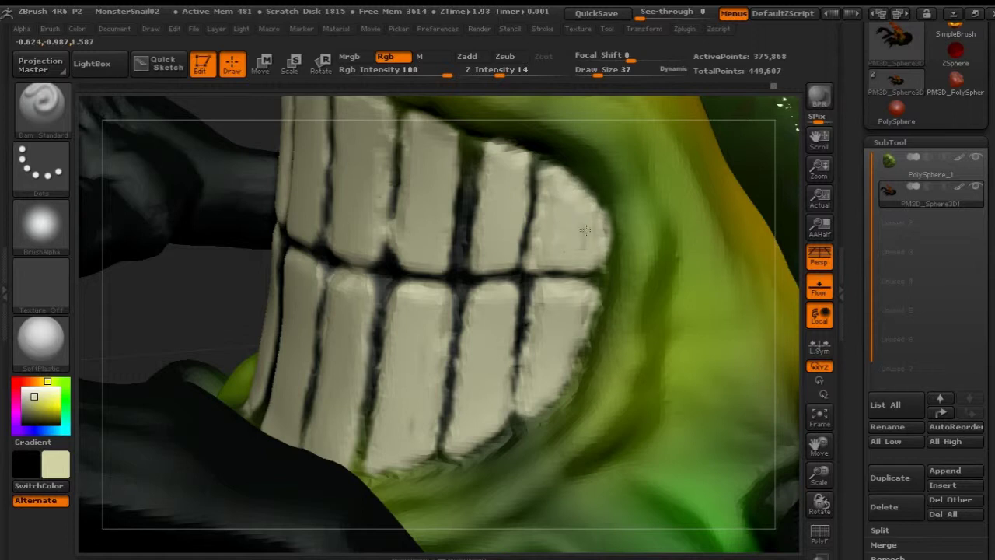
mouse_move(207, 271)
mouse_down()
mouse_move(230, 326)
mouse_move(303, 366)
mouse_move(257, 342)
mouse_up()
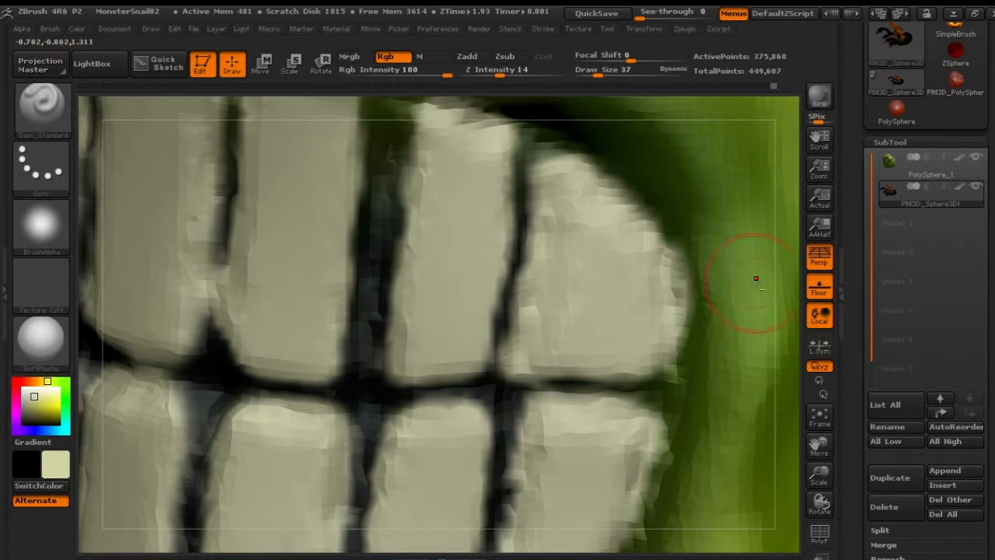
mouse_move(777, 304)
alt+mouse_down()
mouse_move(783, 253)
mouse_move(727, 133)
alt+mouse_up()
mouse_move(378, 312)
mouse_down()
mouse_move(424, 338)
mouse_move(321, 166)
mouse_move(398, 301)
mouse_move(340, 327)
mouse_up()
mouse_move(200, 377)
mouse_down()
mouse_move(263, 391)
mouse_move(267, 409)
mouse_move(352, 397)
mouse_up()
- Switch the paint to black with draw size 14 and darken the gap between the two upper front teeth
mouse_move(720, 249)
mouse_down()
mouse_move(680, 272)
mouse_move(578, 283)
mouse_move(579, 225)
mouse_move(556, 267)
mouse_move(560, 291)
mouse_move(591, 277)
mouse_move(591, 265)
mouse_move(588, 280)
mouse_move(643, 356)
mouse_up()
mouse_move(620, 271)
alt+mouse_down()
mouse_move(647, 256)
mouse_move(661, 229)
alt+mouse_up()
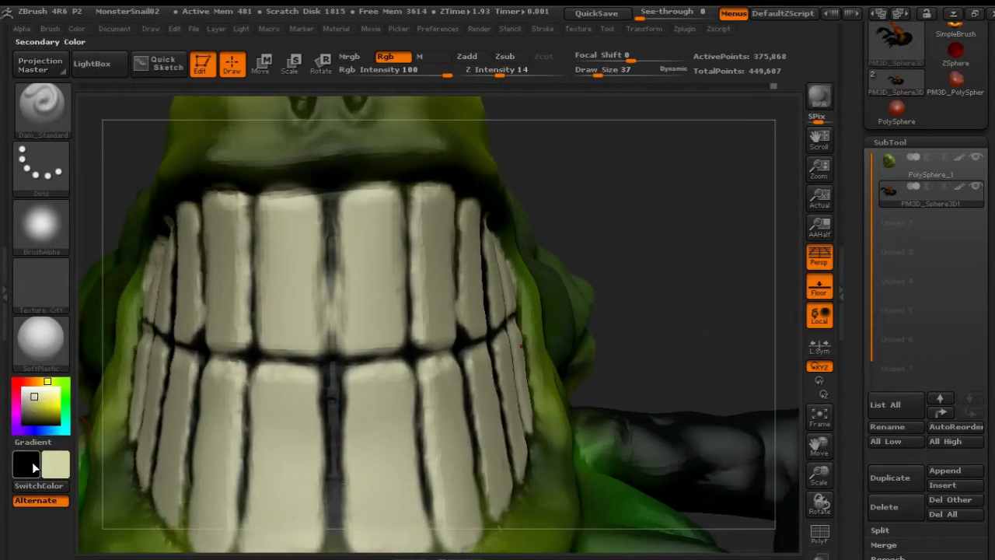
click(43, 412)
drag(43, 412, 31, 429)
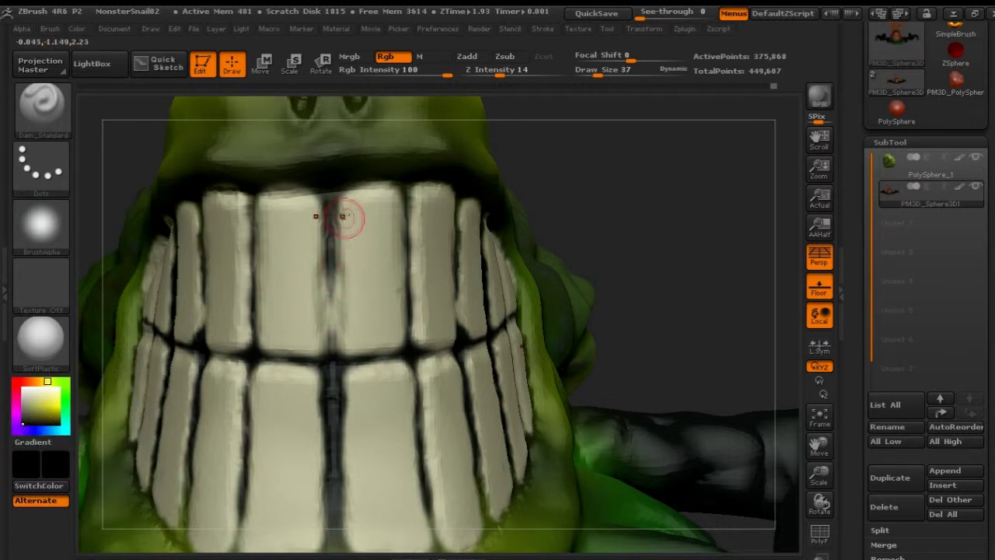
drag(605, 73, 593, 74)
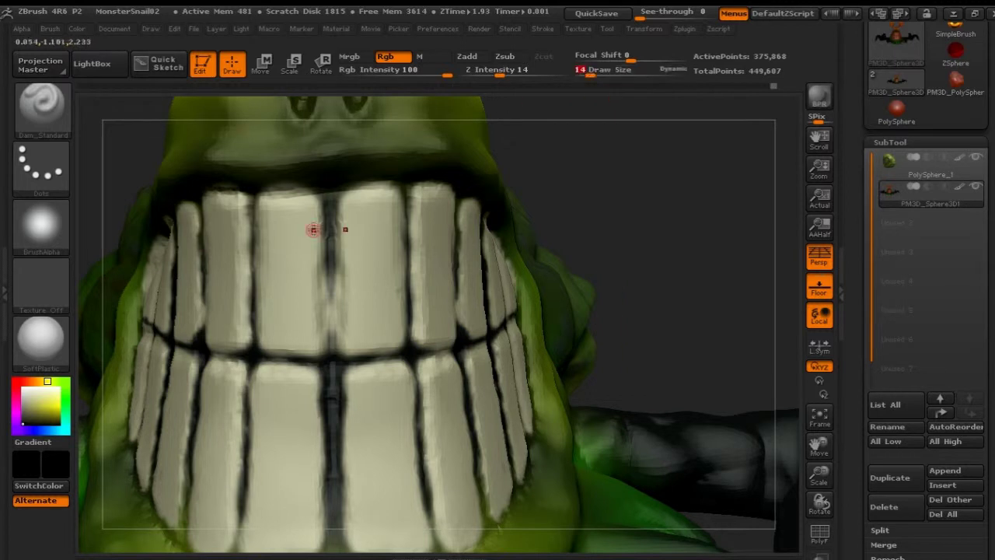
drag(332, 305, 334, 352)
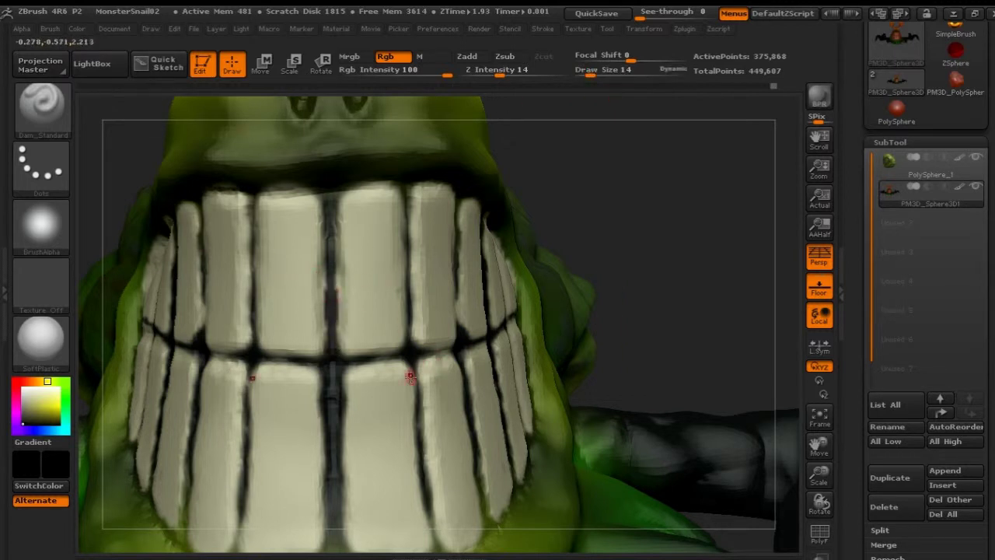
- Cover the dark notch at the bottom of the third upper tooth with white, followed by a pale beige
drag(661, 245, 451, 262)
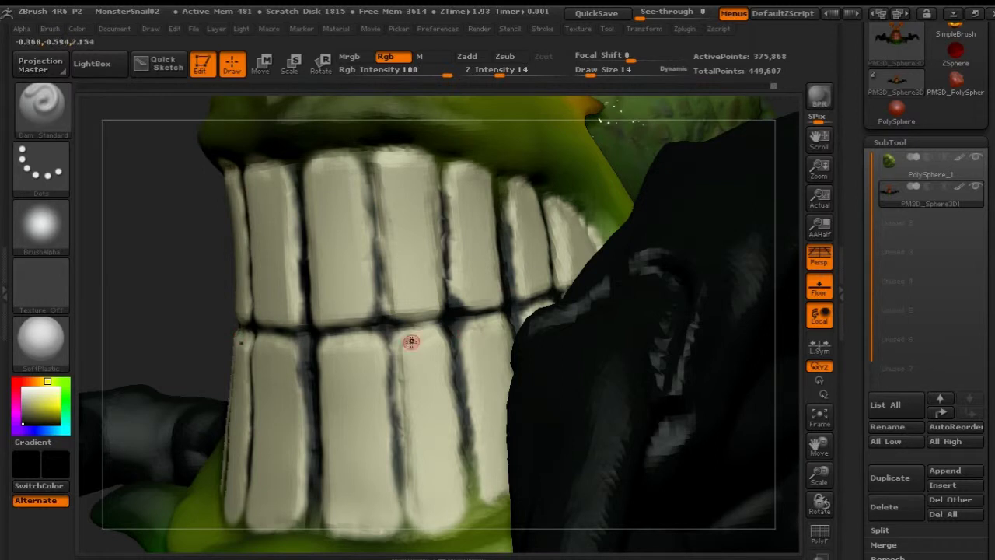
mouse_move(40, 403)
mouse_down()
mouse_move(4, 406)
mouse_move(6, 419)
mouse_up()
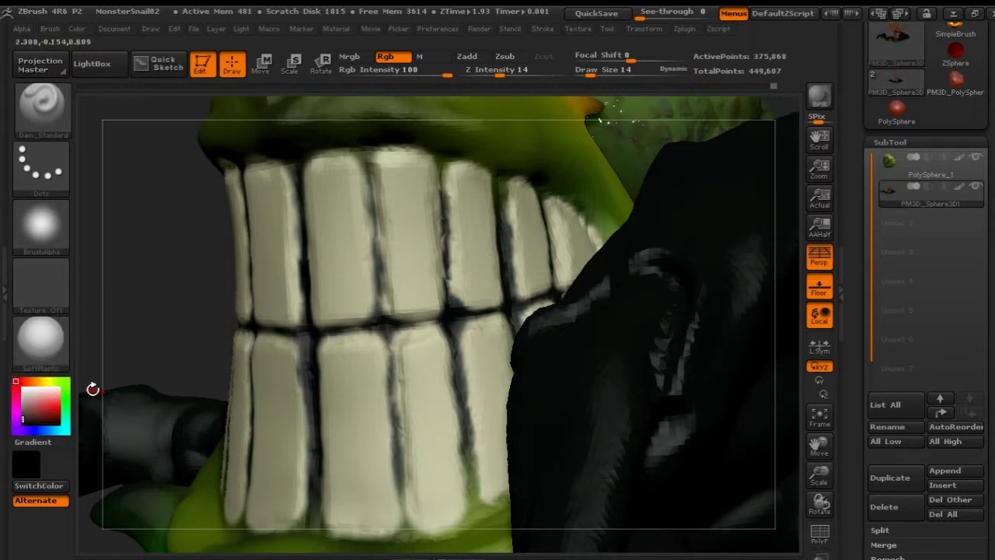
click(22, 388)
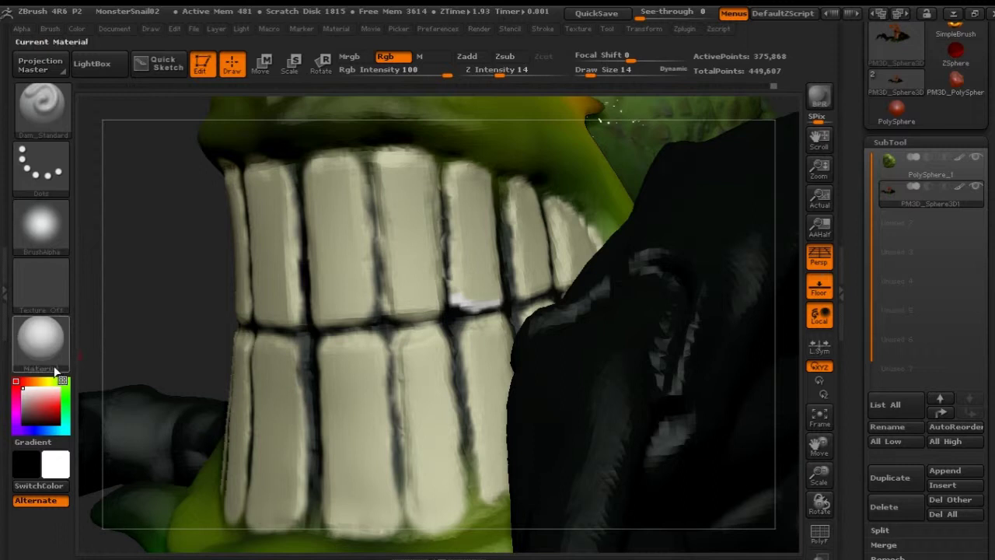
click(46, 381)
drag(42, 399, 26, 400)
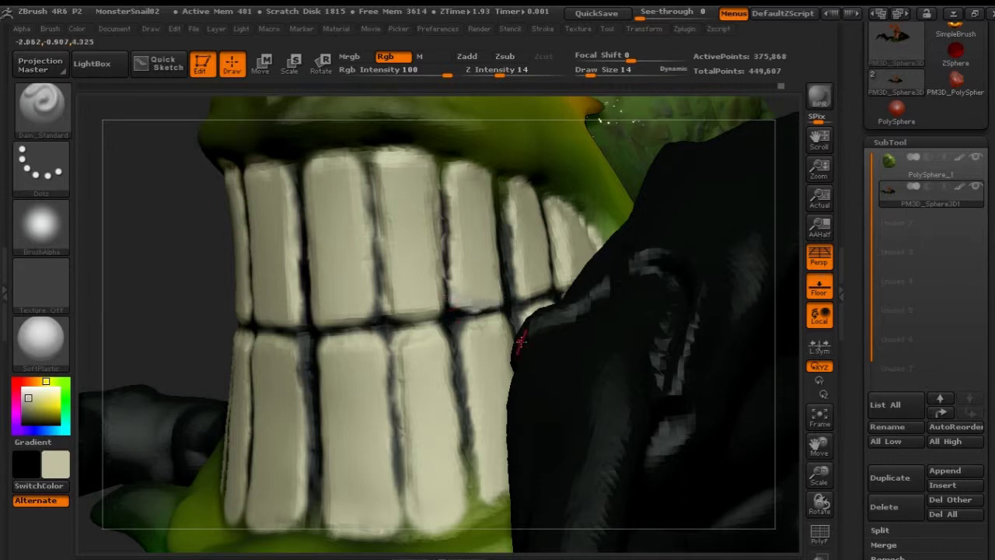
- Choose a dark red colour and paint the insides of both nostrils above the mouth
mouse_move(118, 271)
mouse_down()
mouse_move(132, 311)
mouse_move(127, 282)
mouse_move(189, 309)
mouse_move(506, 274)
mouse_up()
mouse_move(720, 277)
mouse_down()
mouse_move(609, 173)
mouse_move(573, 218)
mouse_move(597, 293)
mouse_move(704, 276)
mouse_move(658, 227)
mouse_move(577, 226)
mouse_move(664, 209)
mouse_move(593, 258)
mouse_move(585, 232)
mouse_move(622, 211)
mouse_move(592, 206)
mouse_move(542, 292)
mouse_move(529, 351)
mouse_move(562, 240)
mouse_move(545, 308)
mouse_move(531, 297)
mouse_move(499, 320)
mouse_move(541, 245)
mouse_move(552, 280)
mouse_move(367, 340)
mouse_up()
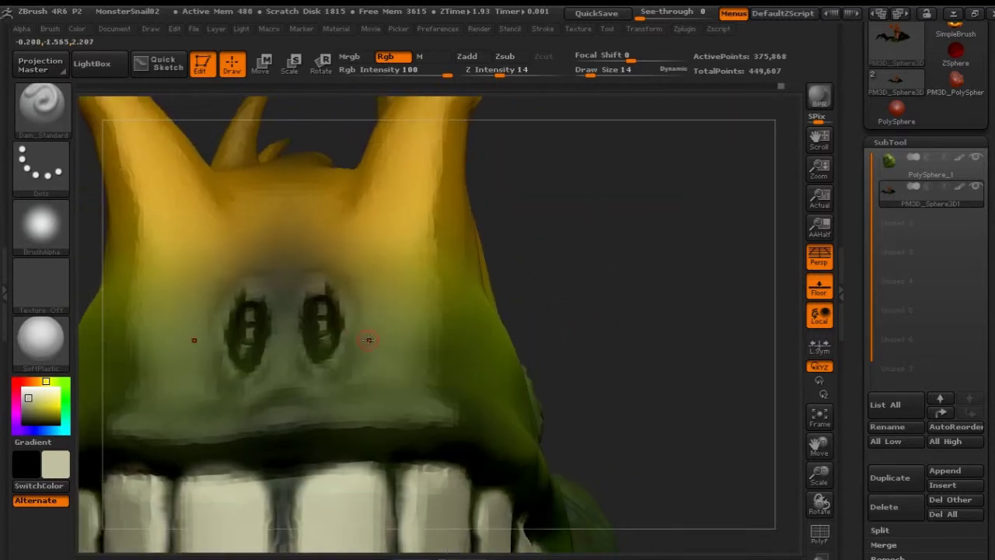
drag(636, 276, 589, 267)
click(23, 382)
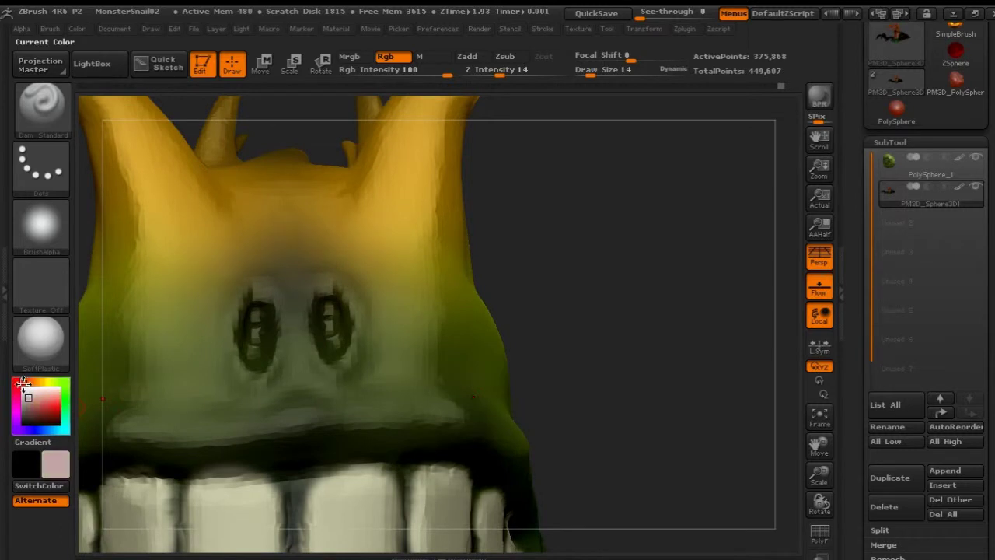
mouse_move(49, 401)
mouse_down()
mouse_move(43, 408)
mouse_move(70, 417)
mouse_up()
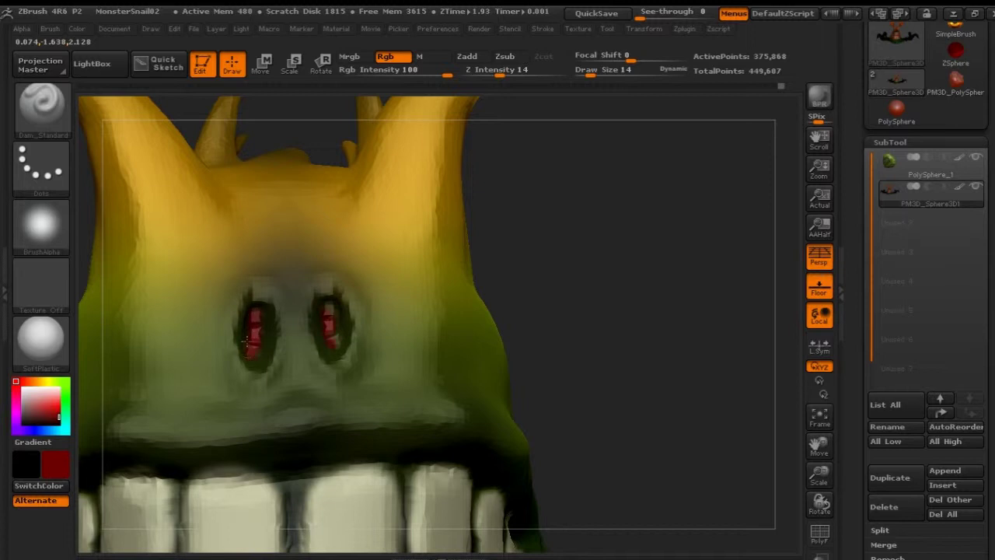
- Extend the dark red to the edges of both nostrils, working from several angles
mouse_move(519, 269)
mouse_down()
mouse_move(605, 249)
mouse_move(568, 260)
mouse_up()
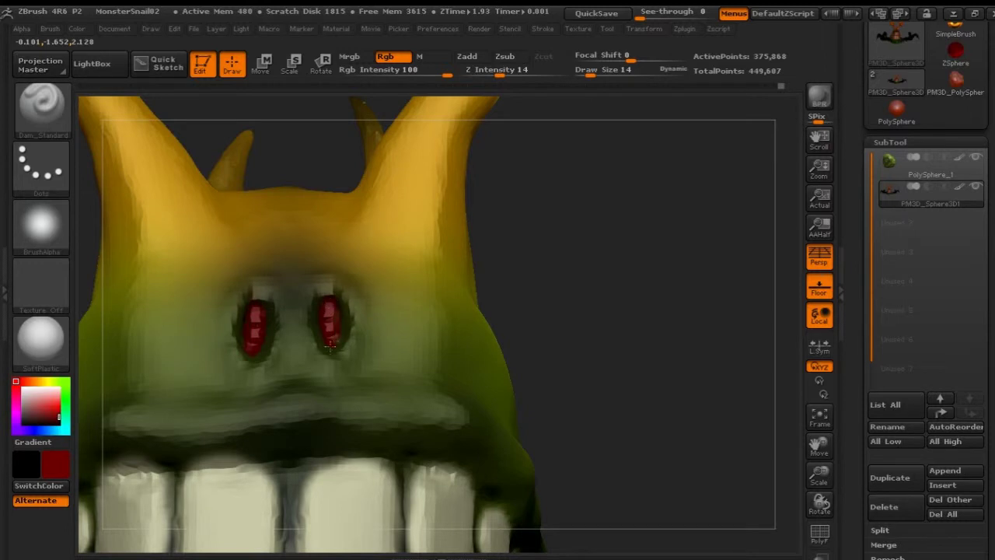
mouse_move(643, 287)
mouse_down()
mouse_move(640, 337)
mouse_move(544, 350)
mouse_up()
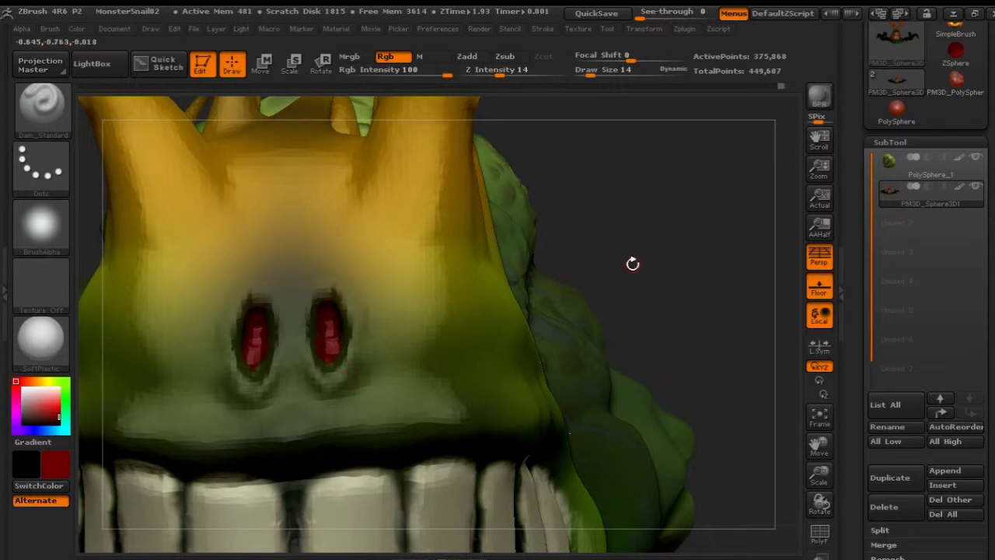
mouse_move(712, 258)
mouse_down()
mouse_move(595, 268)
mouse_move(357, 323)
mouse_up()
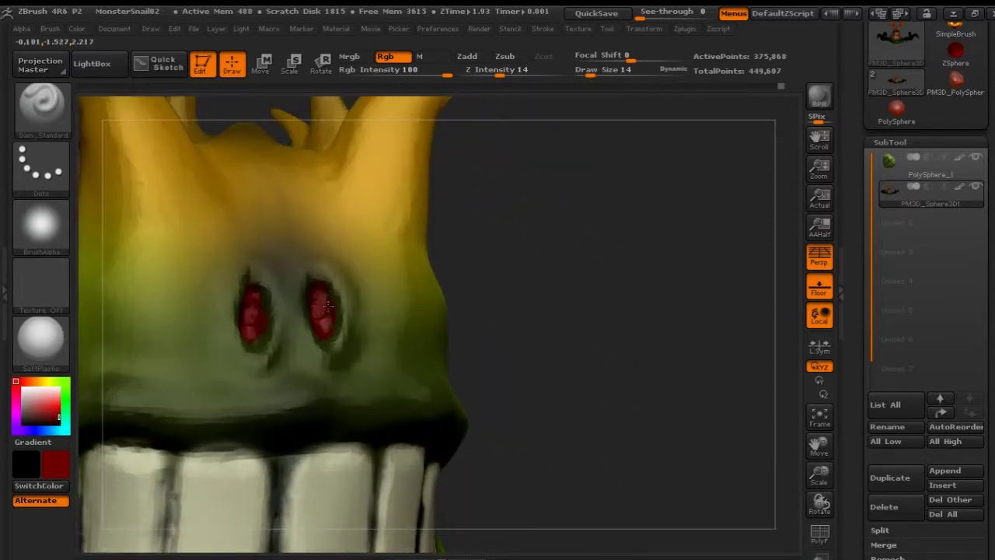
mouse_move(532, 299)
mouse_down()
mouse_move(325, 303)
mouse_move(315, 304)
mouse_move(319, 315)
mouse_up()
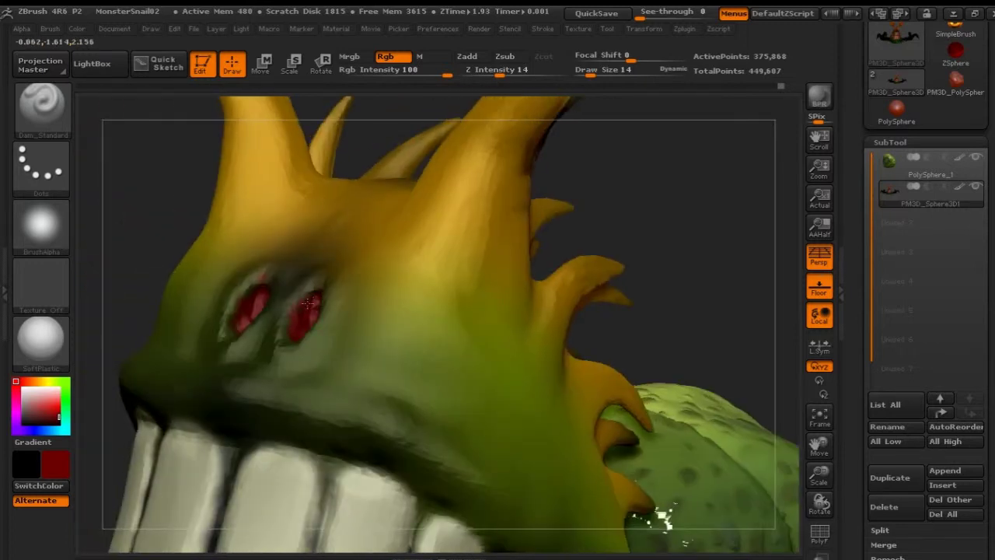
drag(704, 221, 210, 290)
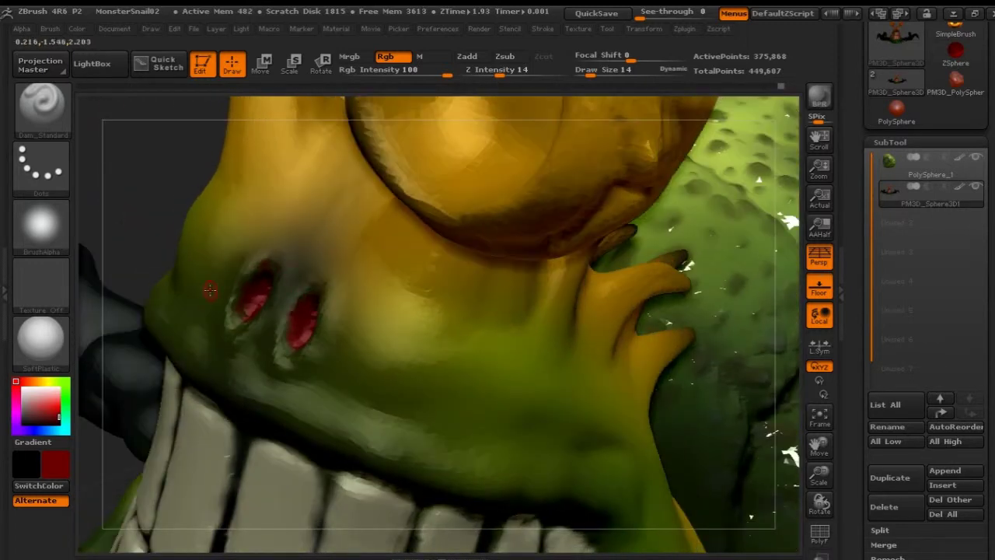
drag(142, 180, 251, 274)
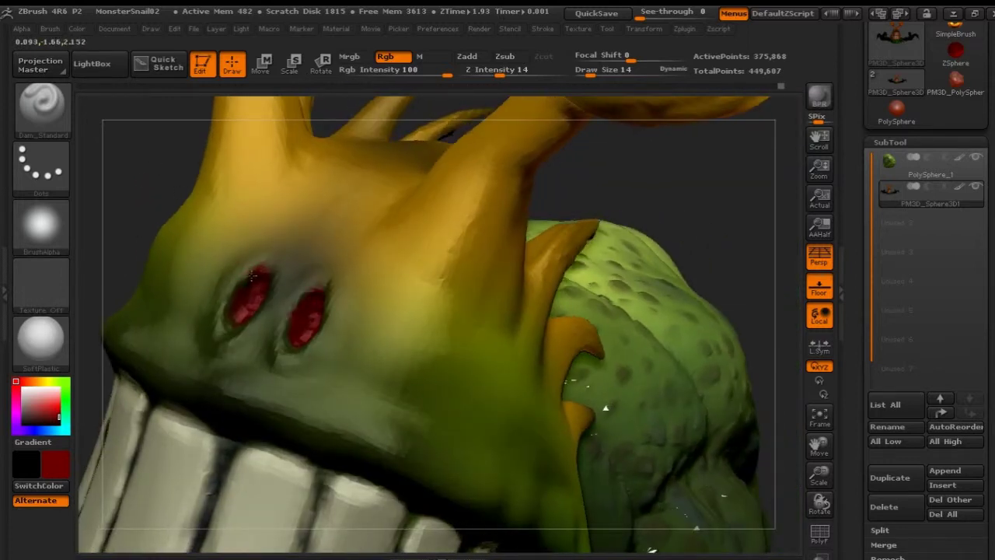
drag(605, 407, 467, 424)
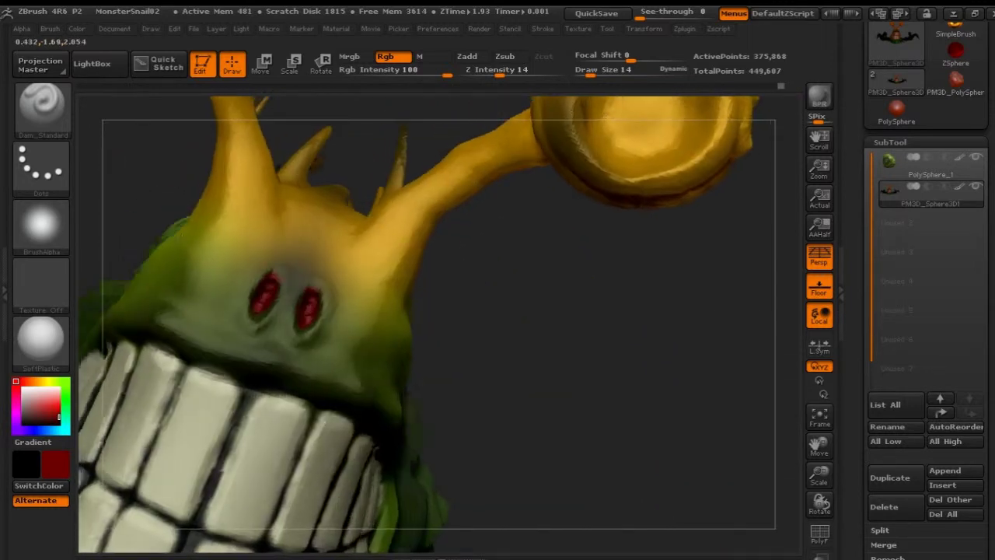
- Switch the paint to black and darken the centres of the red nostrils
mouse_move(438, 333)
alt+mouse_down()
mouse_move(554, 336)
mouse_move(435, 333)
alt+mouse_up()
click(23, 422)
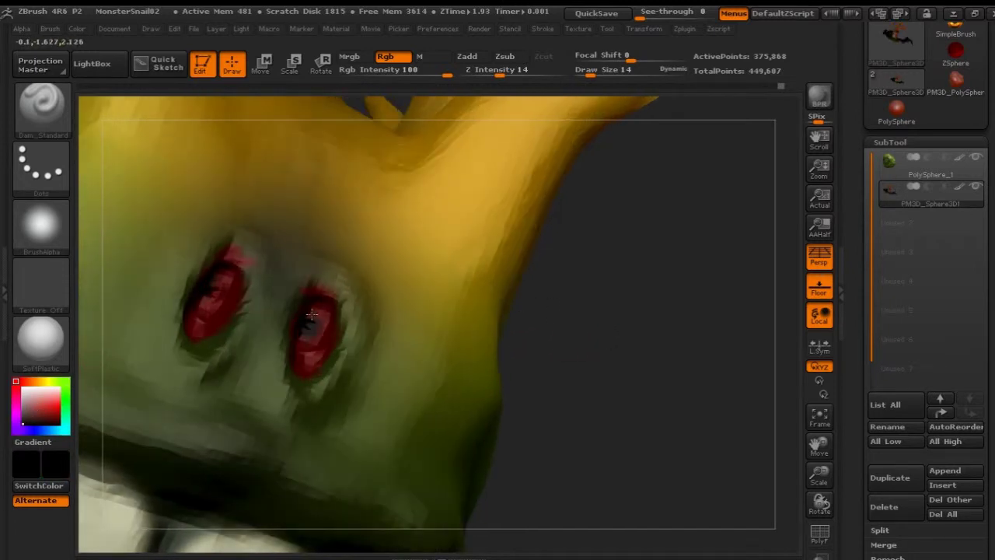
mouse_move(692, 344)
mouse_down()
mouse_move(583, 260)
mouse_move(469, 342)
mouse_move(509, 355)
mouse_move(444, 290)
mouse_move(467, 290)
mouse_move(412, 292)
mouse_move(521, 311)
mouse_move(498, 295)
mouse_move(440, 329)
mouse_move(406, 322)
mouse_move(443, 259)
mouse_move(462, 311)
mouse_move(505, 351)
mouse_move(469, 304)
mouse_move(402, 349)
mouse_move(281, 303)
mouse_up()
mouse_move(301, 377)
mouse_down()
mouse_move(295, 360)
mouse_move(292, 372)
mouse_move(241, 379)
mouse_up()
drag(254, 377, 179, 389)
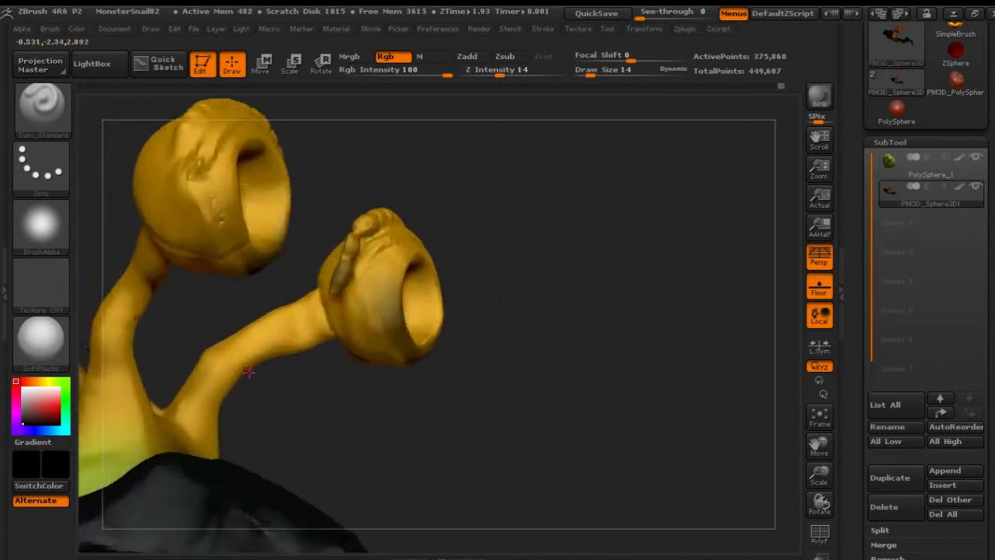
- Choose a muted brownish pink, enlarge the brush to 101 and paint a patch on the side of the eyeball
drag(48, 402, 35, 406)
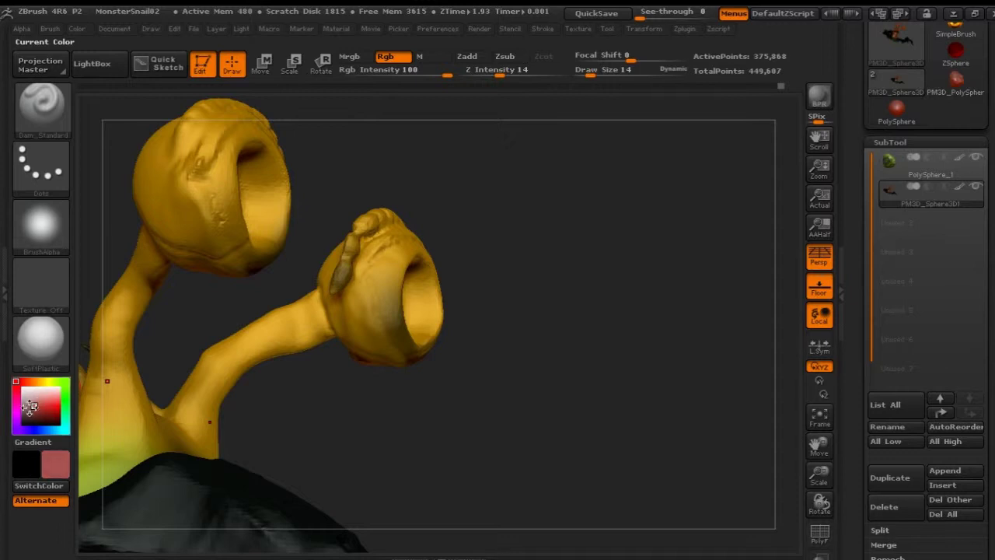
click(31, 379)
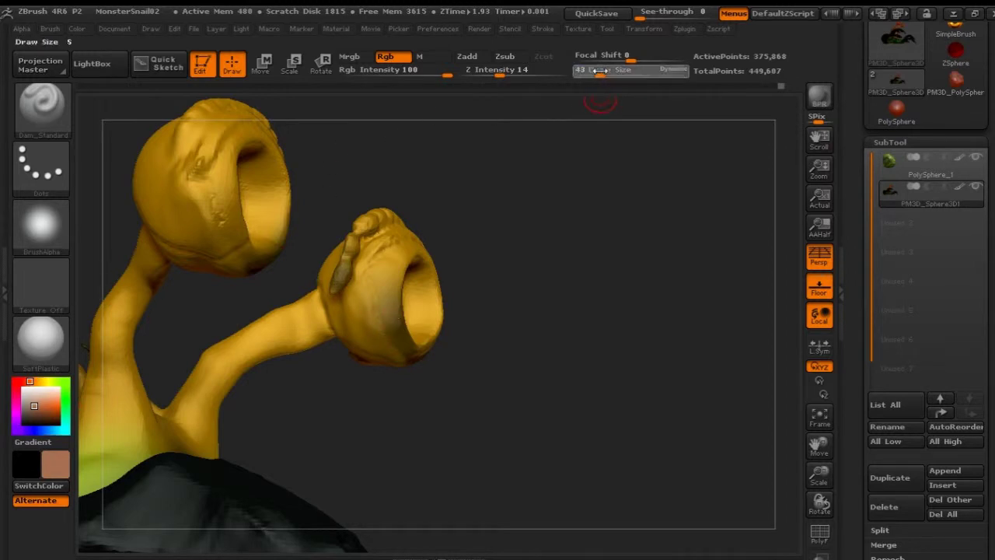
mouse_move(568, 285)
mouse_down()
mouse_move(614, 272)
mouse_move(398, 324)
mouse_up()
click(345, 312)
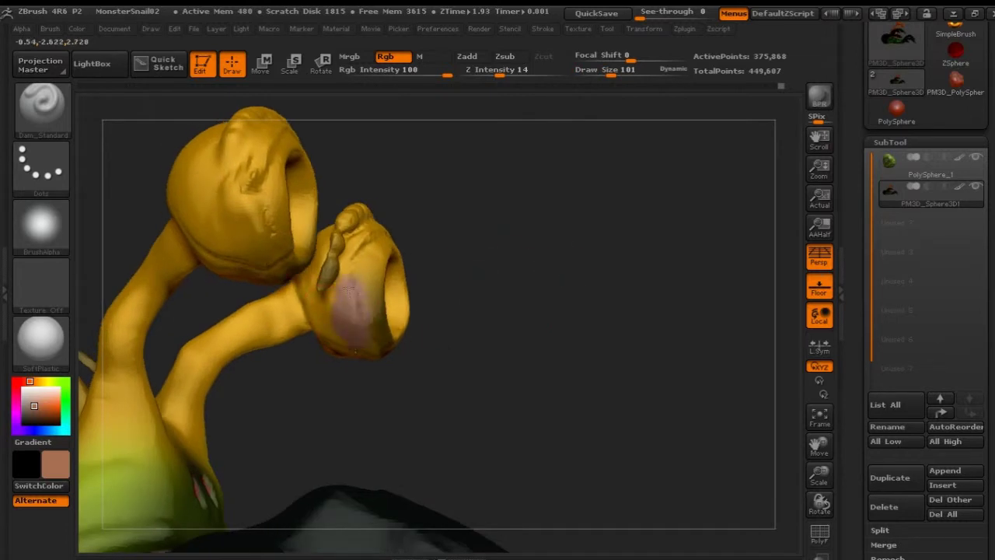
drag(547, 270, 348, 290)
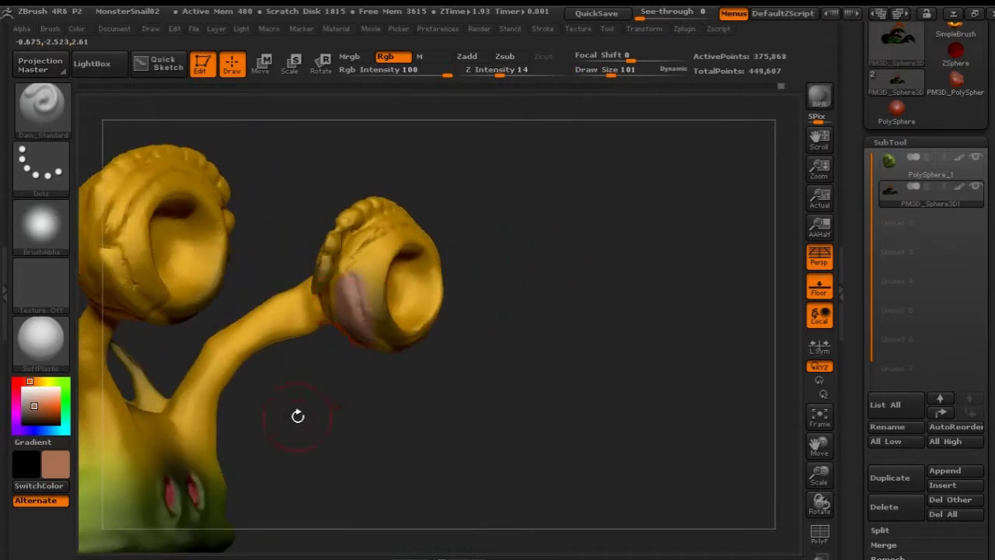
- Switch the paint to a more saturated orange and cover the pink patch on the side of the eyeball
drag(34, 402, 47, 405)
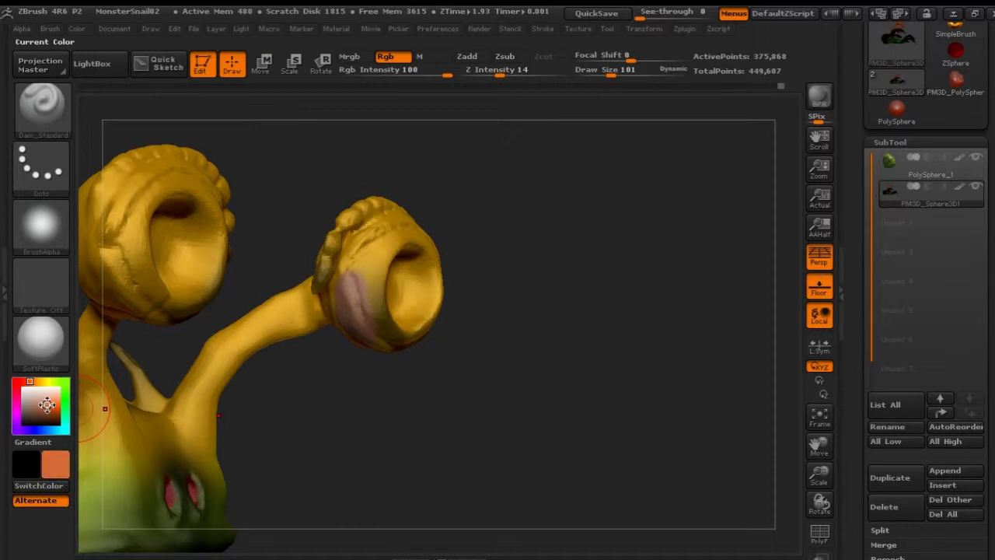
drag(521, 291, 475, 283)
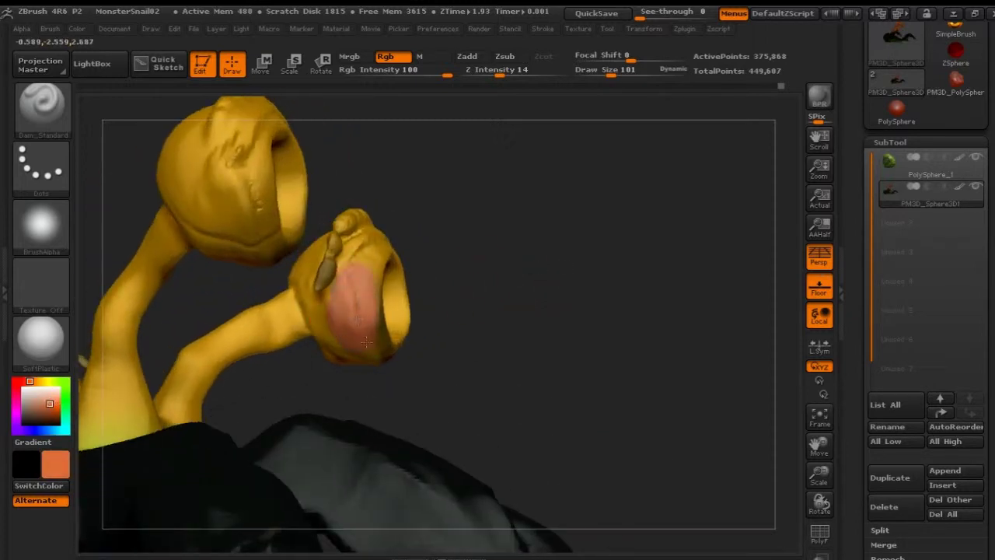
drag(333, 355, 440, 334)
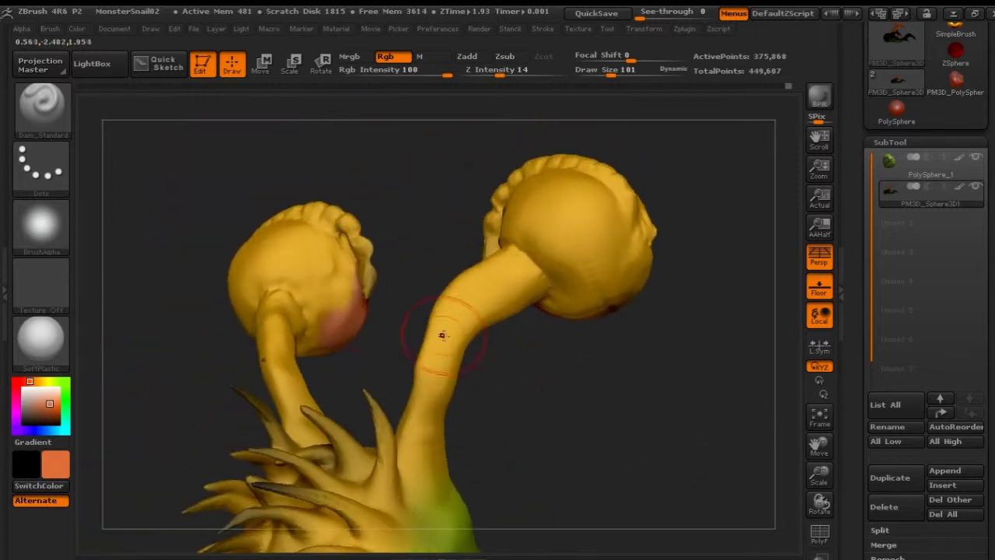
mouse_move(327, 313)
mouse_down()
mouse_move(325, 286)
mouse_move(334, 289)
mouse_up()
- Paint the back of the eyeballs orange around the points where the stalks attach
mouse_move(335, 254)
mouse_down()
mouse_move(317, 247)
mouse_move(310, 294)
mouse_move(255, 276)
mouse_up()
drag(194, 331, 214, 364)
drag(277, 274, 264, 282)
mouse_move(204, 395)
mouse_down()
mouse_move(215, 411)
mouse_move(233, 373)
mouse_up()
drag(251, 318, 247, 305)
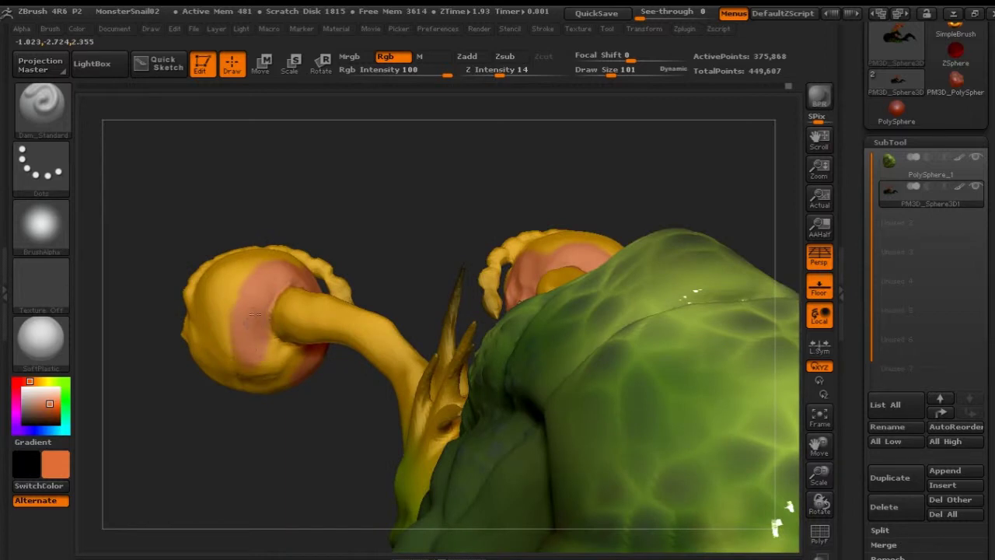
- Extend the orange over the underside and outer side of the eyeballs towards the bumpy brow ridge
drag(287, 410, 260, 407)
drag(196, 433, 274, 425)
mouse_move(260, 350)
mouse_down()
mouse_move(249, 374)
mouse_move(232, 371)
mouse_move(273, 401)
mouse_move(230, 340)
mouse_move(250, 323)
mouse_up()
drag(317, 215, 302, 264)
mouse_move(228, 346)
mouse_down()
mouse_move(211, 292)
mouse_move(205, 321)
mouse_up()
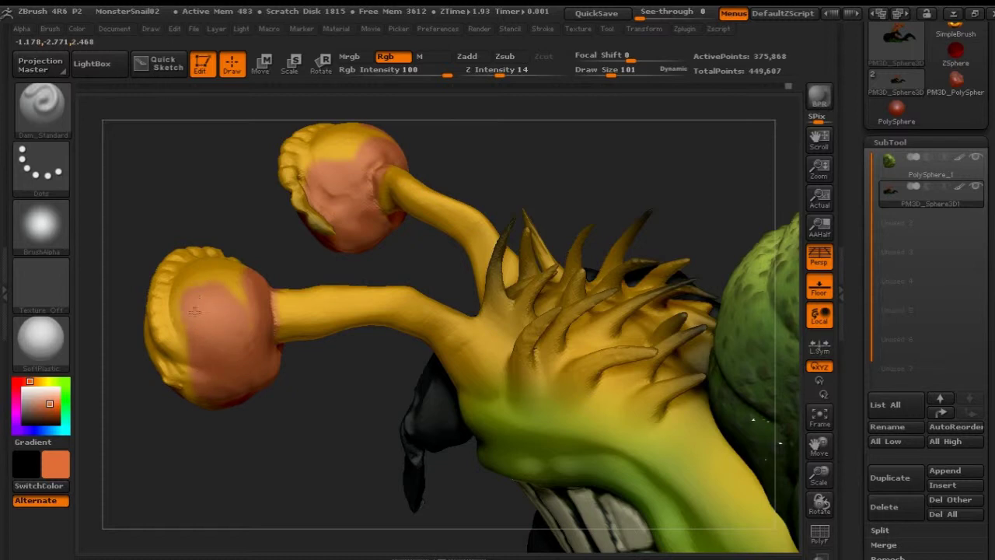
drag(175, 204, 174, 251)
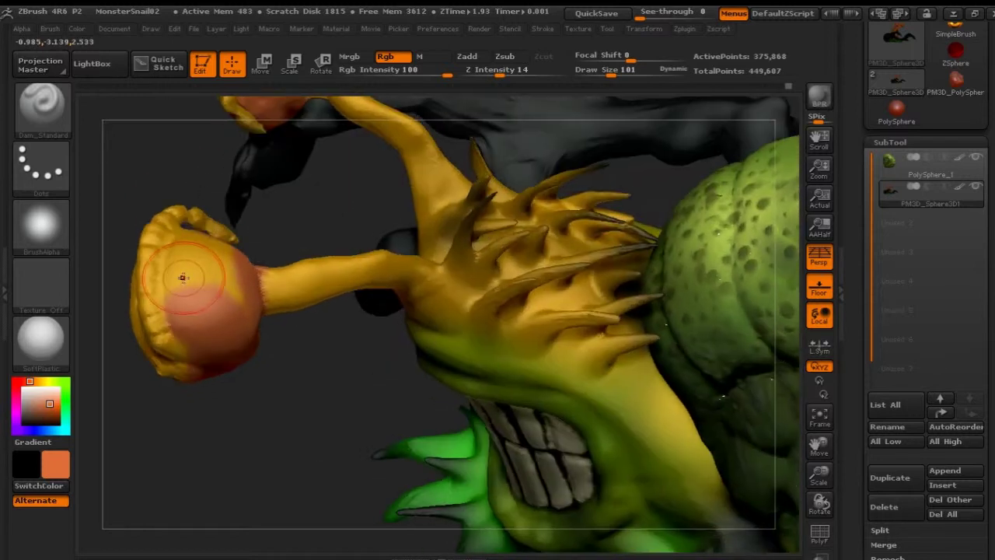
- Fill the remaining yellow behind the brow ridge and beside the eye opening with orange
drag(289, 223, 268, 370)
drag(220, 232, 195, 199)
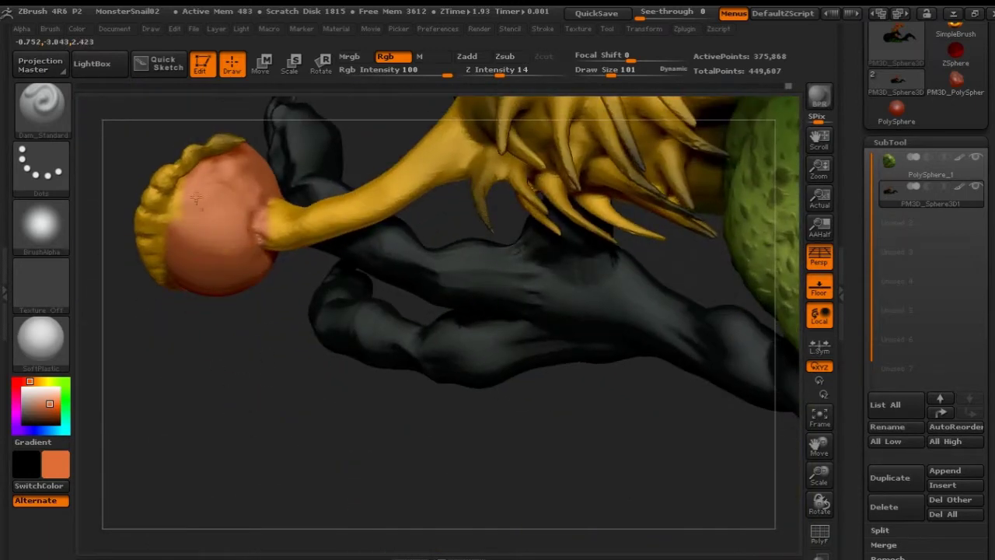
mouse_move(215, 394)
mouse_down()
mouse_move(228, 227)
mouse_move(129, 275)
mouse_move(250, 291)
mouse_move(253, 317)
mouse_up()
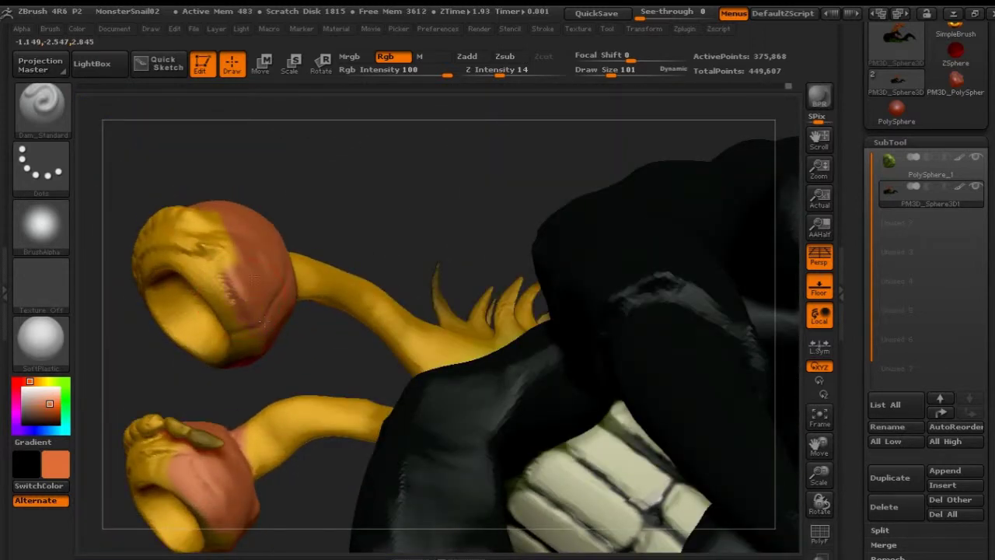
mouse_move(241, 268)
mouse_down()
mouse_move(341, 303)
mouse_move(258, 271)
mouse_up()
drag(266, 317, 272, 392)
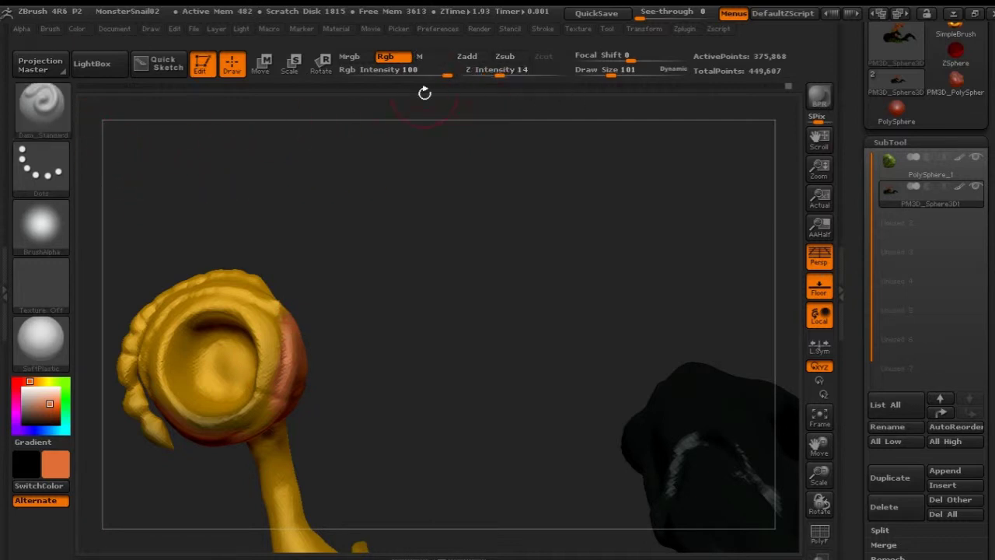
- Turn on Zadd with Rgb and build up and smooth the orange fold beside the eye opening
click(475, 58)
mouse_move(309, 280)
mouse_down()
mouse_move(409, 307)
mouse_move(334, 350)
mouse_up()
key(shift)
drag(278, 391, 321, 375)
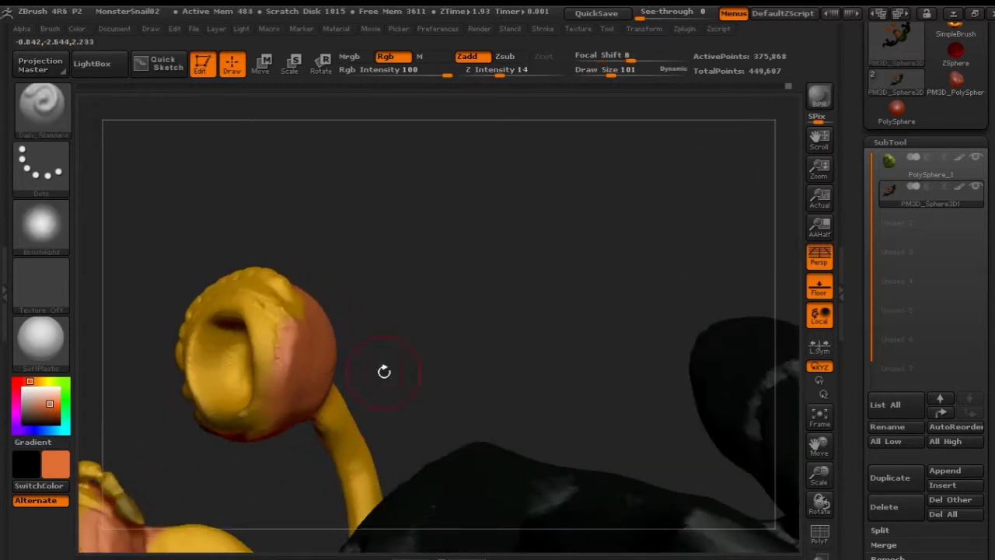
drag(382, 371, 525, 88)
- Switch to Zsub and carve the crease around the lower eyelid while painting it orange
click(506, 58)
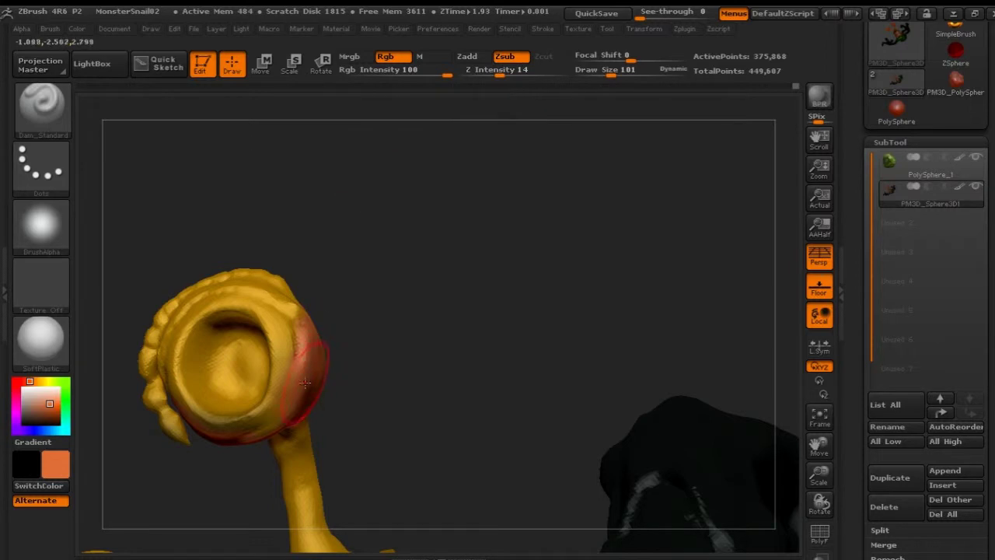
drag(306, 413, 336, 393)
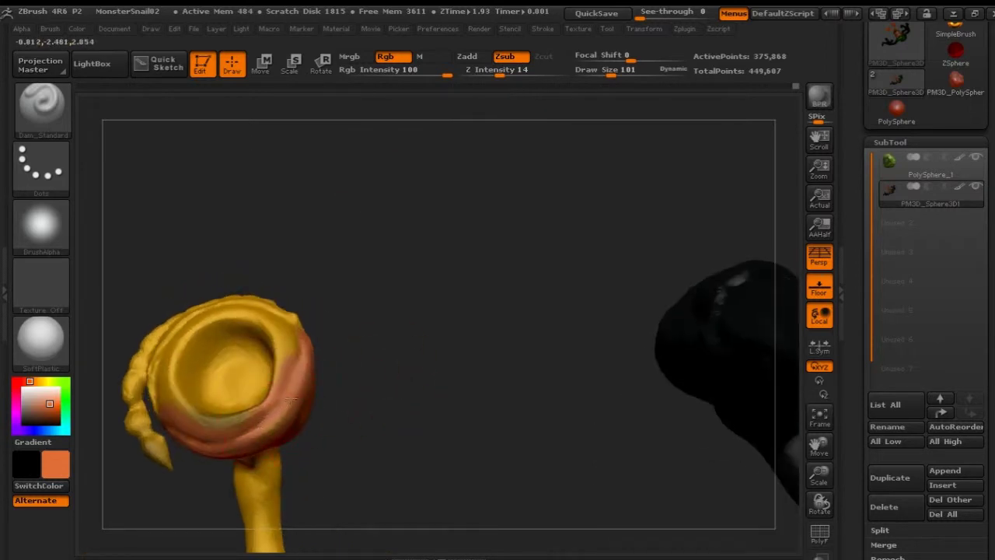
drag(381, 339, 296, 354)
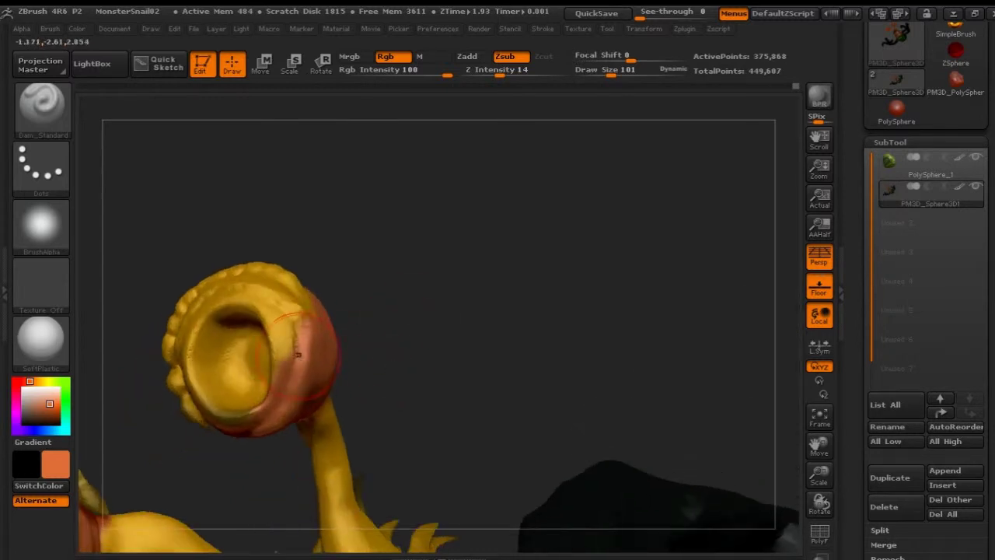
drag(441, 330, 308, 294)
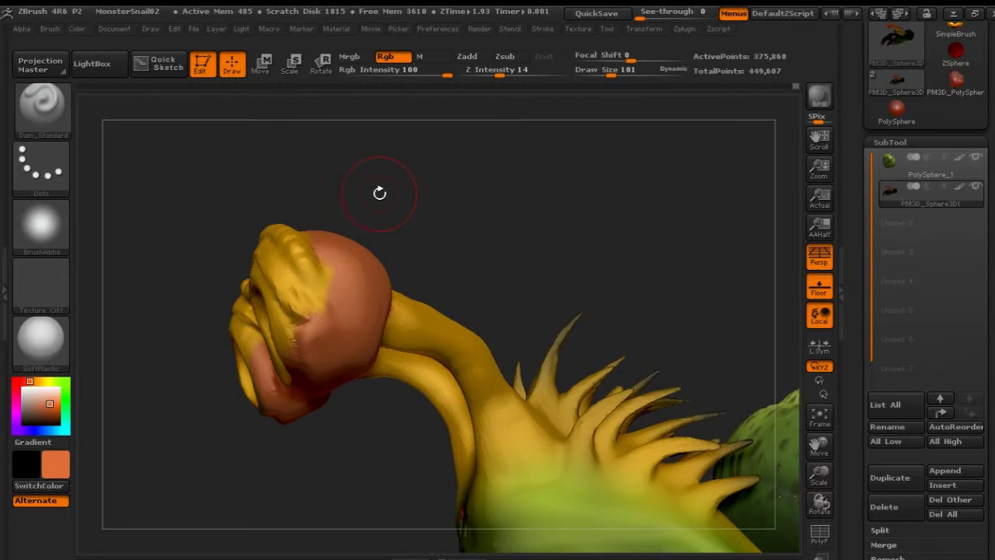
- With sculpting off, paint the upper eyelid orange between the brow ridge and the eye opening
mouse_move(474, 229)
mouse_down()
mouse_move(402, 280)
mouse_move(328, 311)
mouse_move(284, 251)
mouse_move(288, 286)
mouse_up()
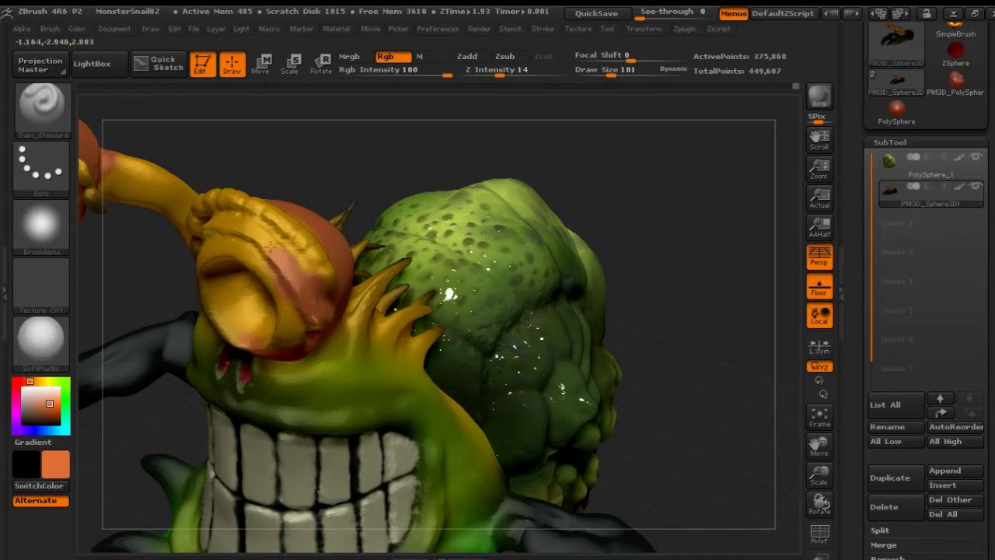
drag(270, 246, 274, 267)
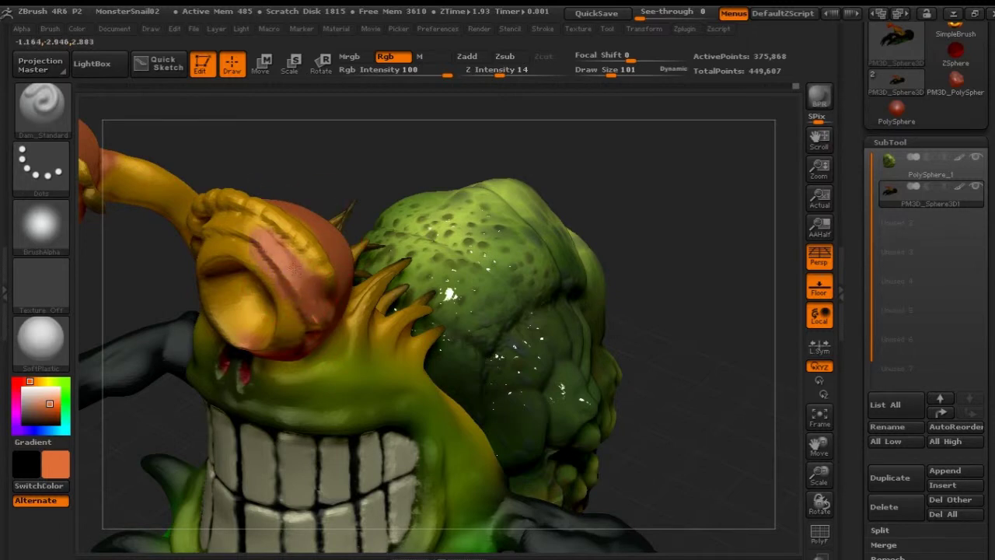
drag(246, 231, 240, 230)
mouse_move(322, 186)
mouse_down()
mouse_move(384, 180)
mouse_move(371, 209)
mouse_move(412, 236)
mouse_up()
drag(292, 278, 257, 269)
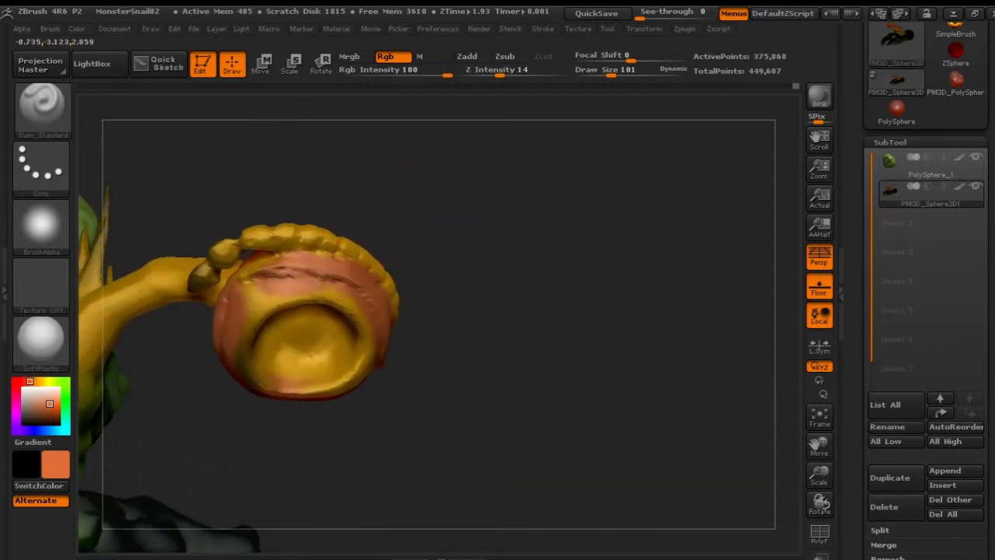
- Continue the orange around the whole eyelid, covering the remaining yellow areas from several angles
mouse_move(393, 227)
mouse_down()
mouse_move(500, 245)
mouse_move(516, 216)
mouse_move(415, 229)
mouse_up()
drag(432, 266, 250, 291)
drag(425, 256, 444, 229)
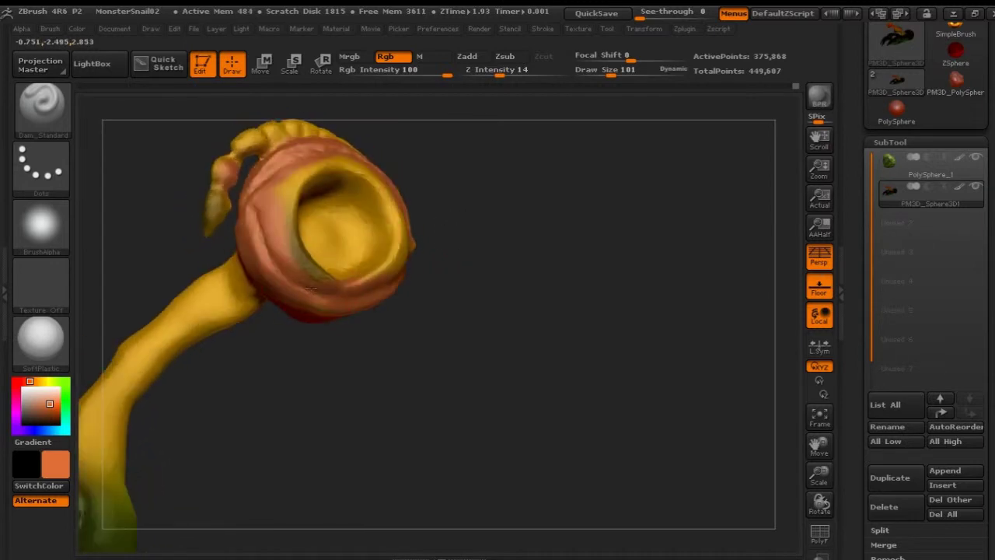
drag(422, 337, 139, 257)
- Choose white, reduce the brush size to 34 and paint the lower rim of the eye opening
click(22, 387)
mouse_move(485, 247)
mouse_down()
mouse_move(484, 267)
mouse_move(467, 280)
mouse_move(389, 304)
mouse_up()
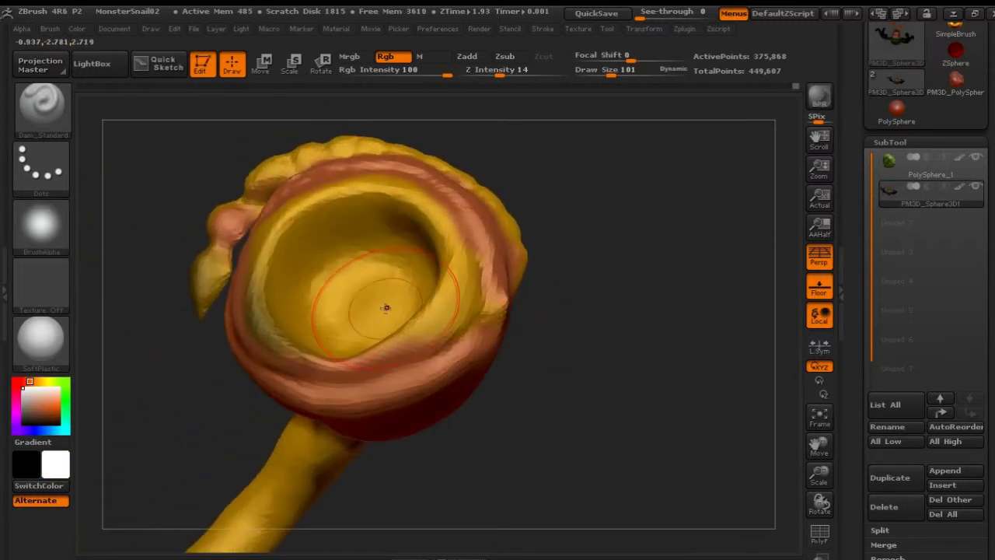
drag(611, 69, 597, 69)
mouse_move(435, 304)
mouse_down()
mouse_move(404, 335)
mouse_move(429, 338)
mouse_move(311, 372)
mouse_up()
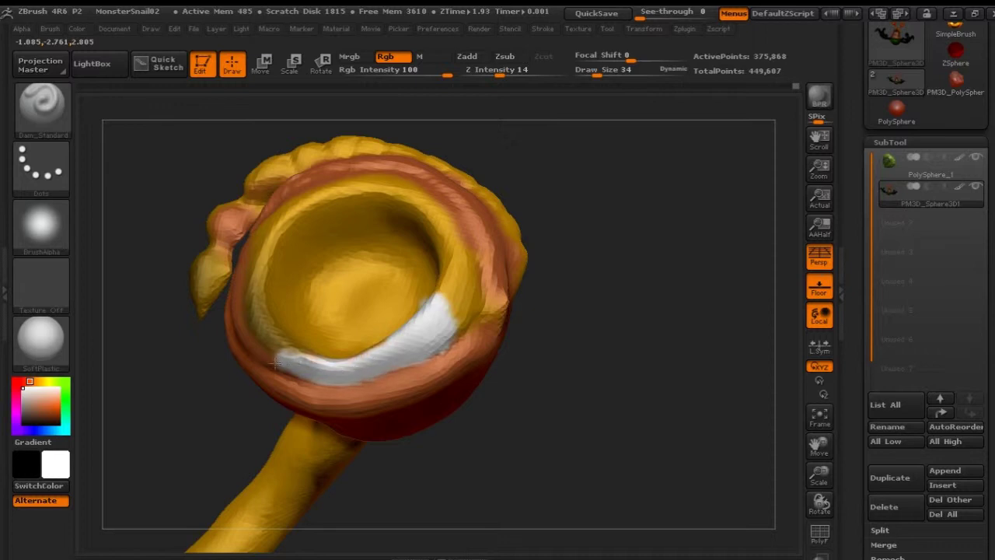
drag(540, 335, 436, 346)
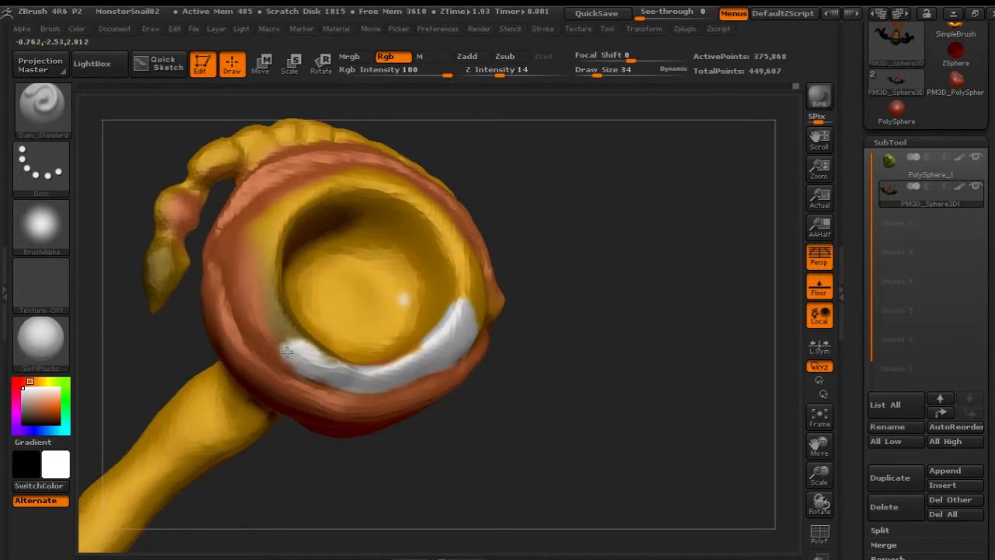
mouse_move(319, 362)
mouse_down()
mouse_move(268, 342)
mouse_move(252, 318)
mouse_up()
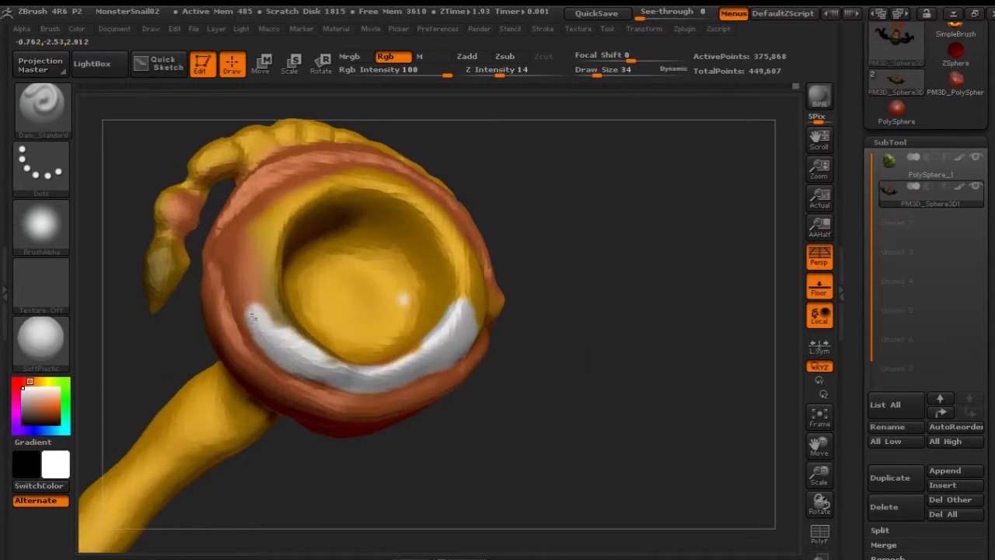
mouse_move(297, 371)
mouse_down()
mouse_move(280, 320)
mouse_move(235, 297)
mouse_up()
- Extend the white up the sides and over the top of the eye opening to form a full ring
drag(589, 184, 415, 276)
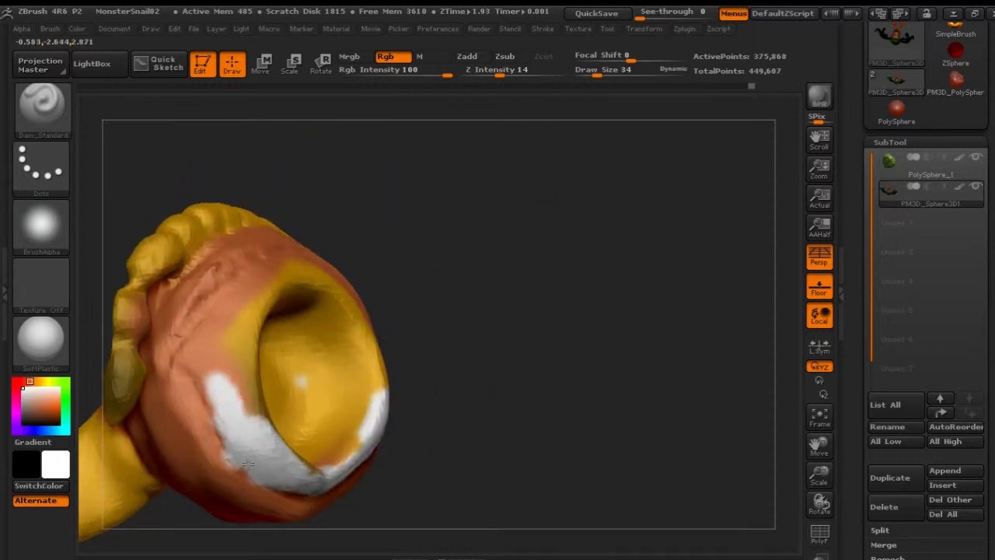
mouse_move(229, 421)
mouse_down()
mouse_move(206, 393)
mouse_move(227, 433)
mouse_up()
mouse_move(202, 383)
mouse_down()
mouse_move(185, 356)
mouse_move(208, 328)
mouse_up()
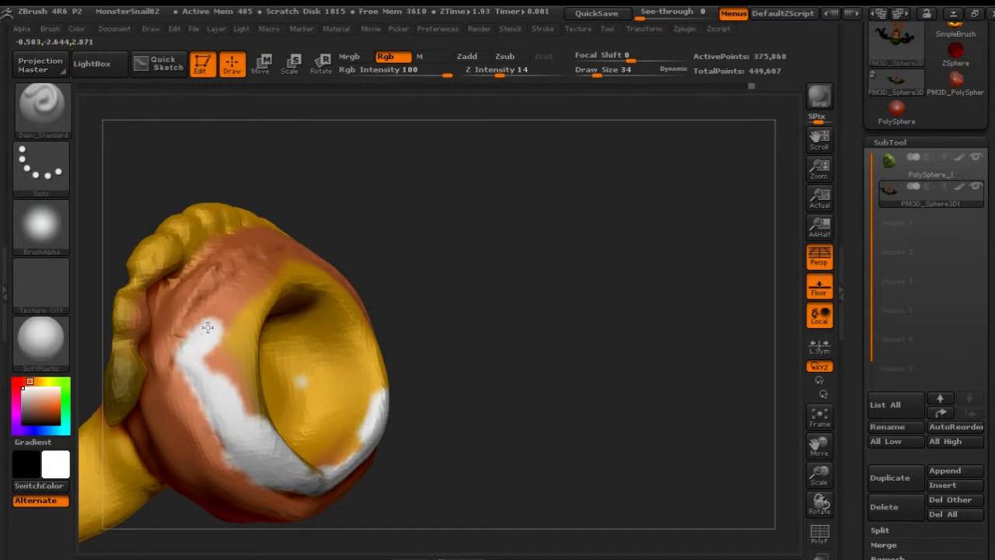
mouse_move(394, 211)
mouse_down()
mouse_move(206, 335)
mouse_move(256, 245)
mouse_move(304, 216)
mouse_up()
mouse_move(473, 222)
mouse_down()
mouse_move(317, 231)
mouse_move(315, 214)
mouse_move(283, 220)
mouse_move(385, 217)
mouse_move(445, 247)
mouse_up()
drag(540, 259, 579, 265)
mouse_move(405, 233)
mouse_down()
mouse_move(420, 256)
mouse_move(395, 224)
mouse_move(428, 249)
mouse_move(428, 295)
mouse_move(405, 259)
mouse_move(311, 225)
mouse_up()
mouse_move(590, 255)
mouse_down()
mouse_move(702, 252)
mouse_move(466, 257)
mouse_up()
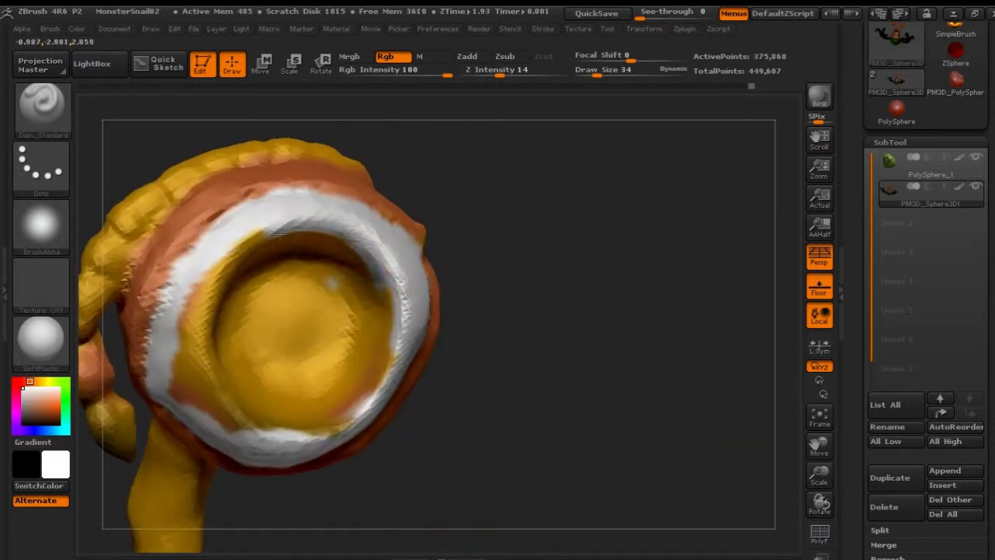
- Paint the inner walls of the eye socket white, leaving the centre of its floor yellow
mouse_move(224, 266)
mouse_down()
mouse_move(183, 385)
mouse_move(238, 419)
mouse_move(280, 429)
mouse_move(340, 423)
mouse_move(377, 372)
mouse_move(389, 326)
mouse_move(356, 393)
mouse_move(368, 332)
mouse_move(350, 281)
mouse_move(385, 299)
mouse_move(330, 396)
mouse_move(327, 379)
mouse_up()
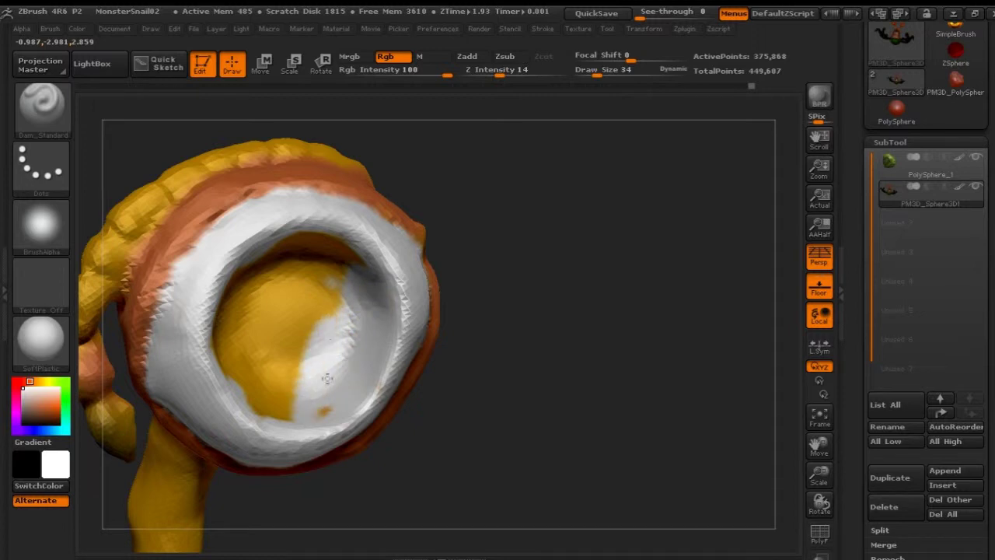
mouse_move(478, 334)
mouse_down()
mouse_move(546, 318)
mouse_move(534, 285)
mouse_move(420, 279)
mouse_up()
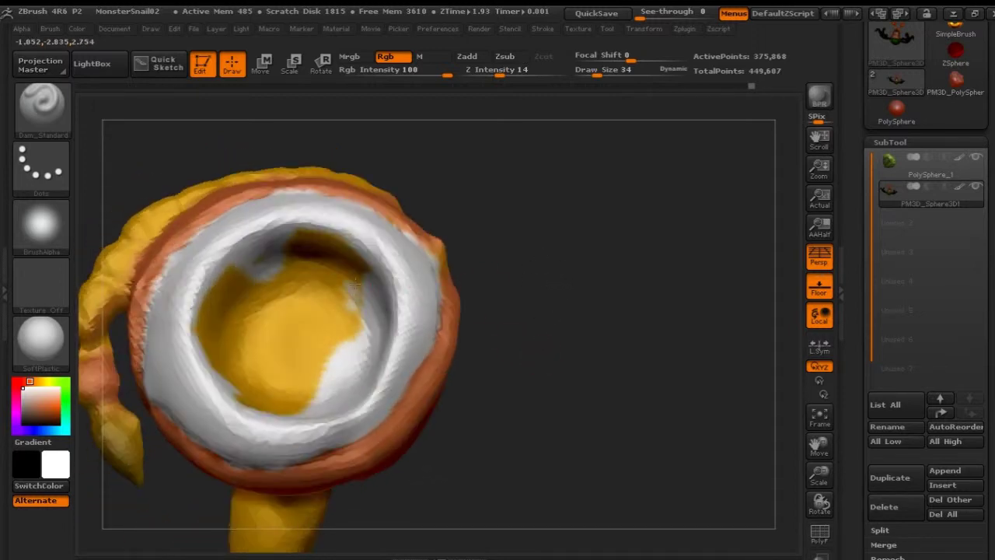
mouse_move(233, 295)
mouse_down()
mouse_move(227, 267)
mouse_move(206, 312)
mouse_up()
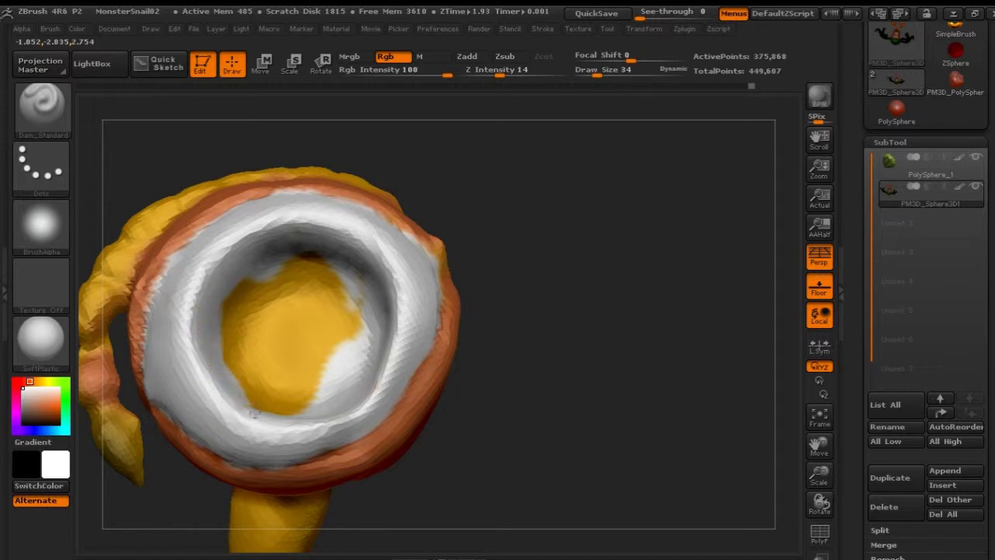
drag(252, 413, 297, 420)
- Choose red, reduce the brush size to 19 and paint a thin line along the upper border between eye white and eyelid
drag(563, 291, 575, 222)
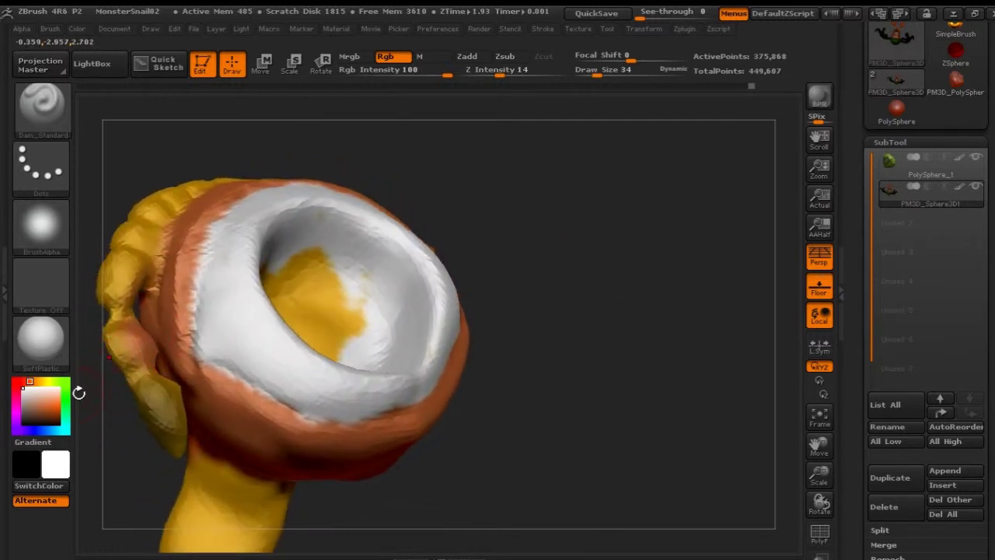
drag(34, 389, 60, 401)
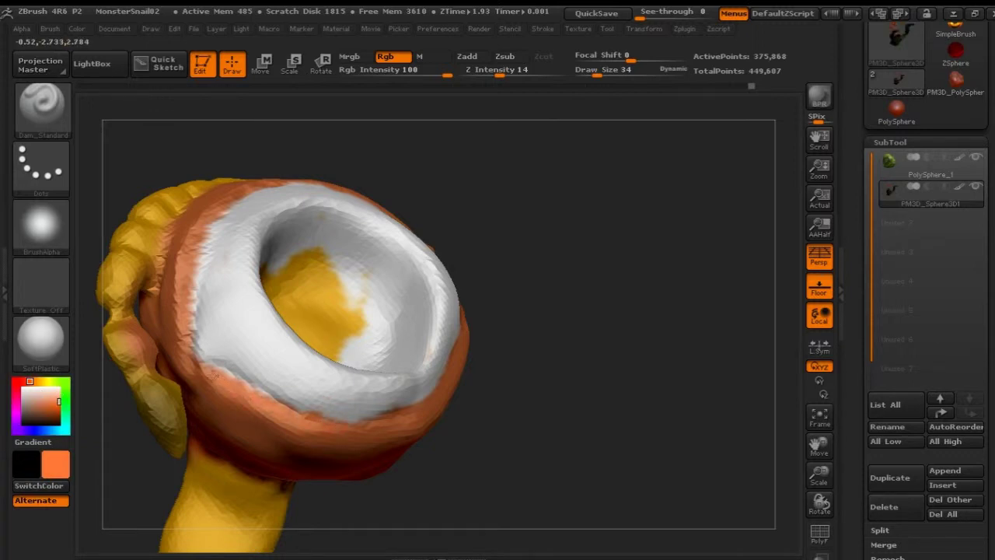
mouse_move(573, 259)
mouse_down()
mouse_move(576, 326)
mouse_move(523, 315)
mouse_move(591, 303)
mouse_move(578, 291)
mouse_move(485, 296)
mouse_up()
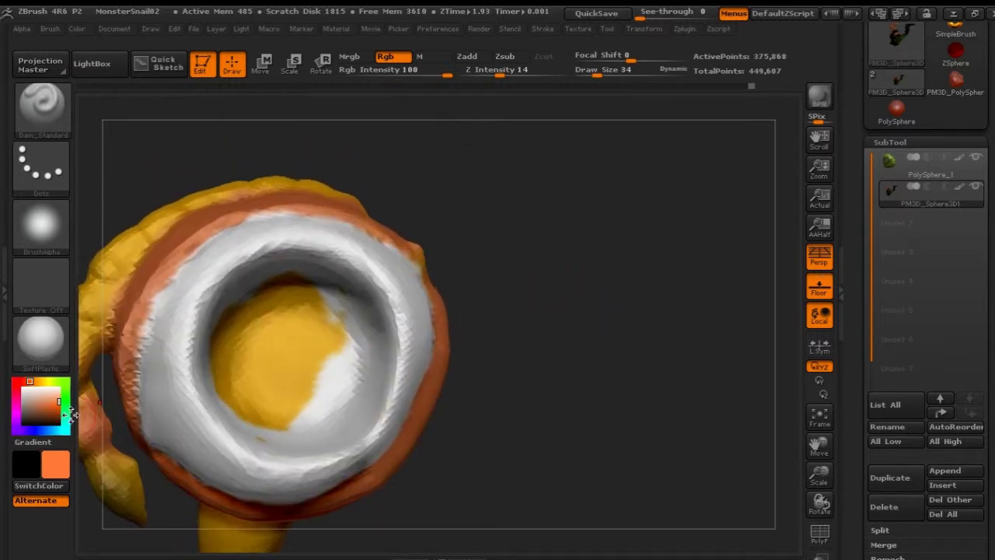
drag(30, 381, 15, 381)
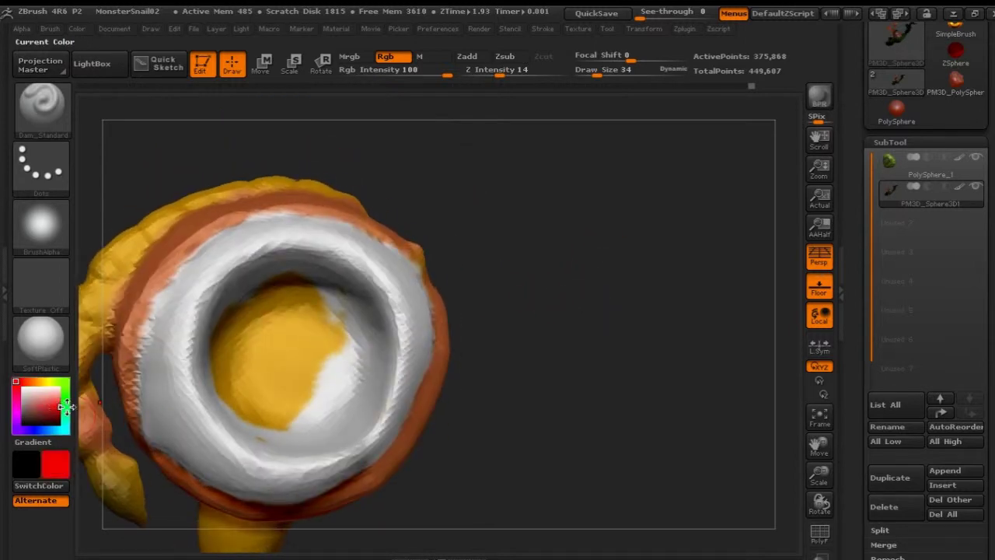
drag(591, 76, 586, 76)
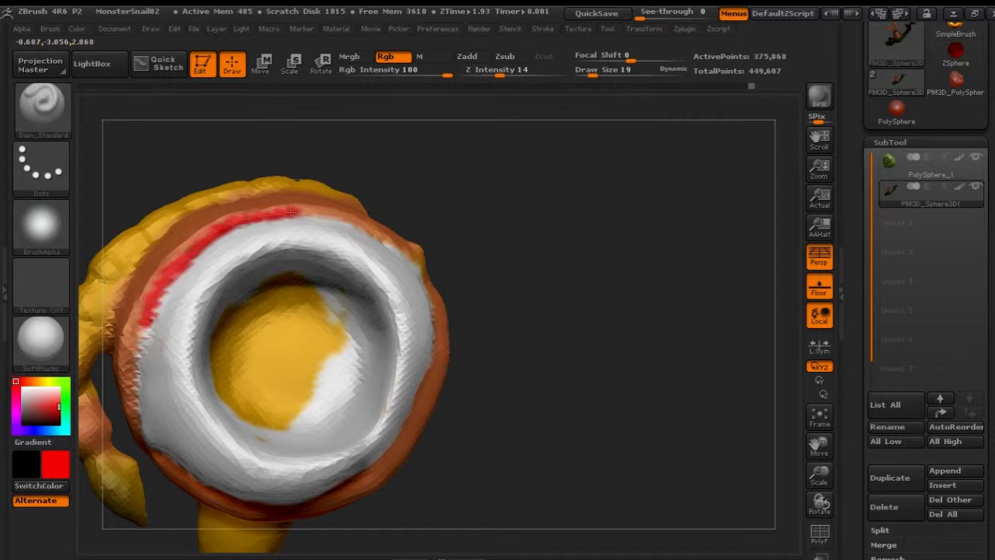
drag(541, 276, 554, 274)
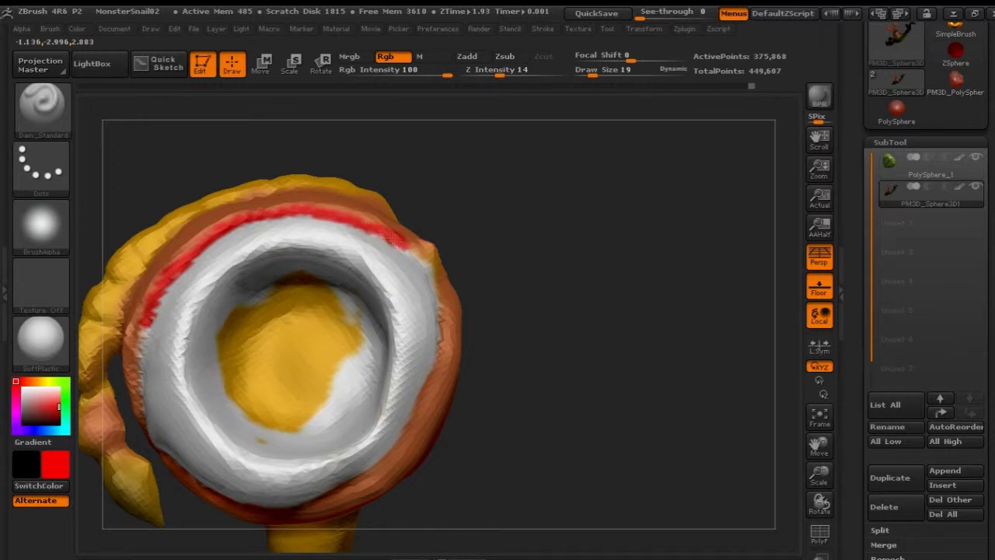
- Extend the red line down the outer corner of the eye and along its lower rim
drag(536, 318, 467, 315)
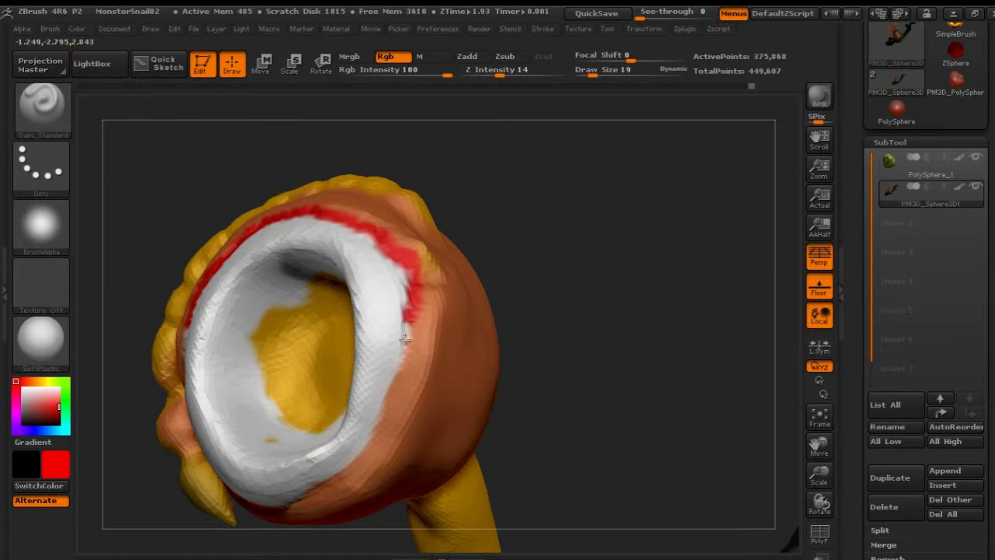
drag(404, 339, 412, 342)
mouse_move(591, 350)
mouse_down()
mouse_move(623, 282)
mouse_move(510, 228)
mouse_move(462, 247)
mouse_up()
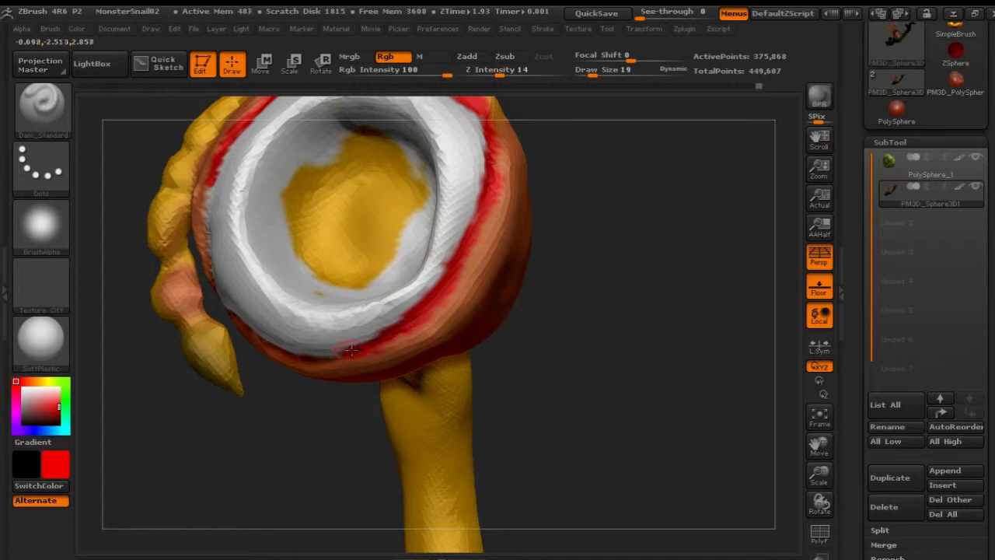
drag(264, 453, 375, 353)
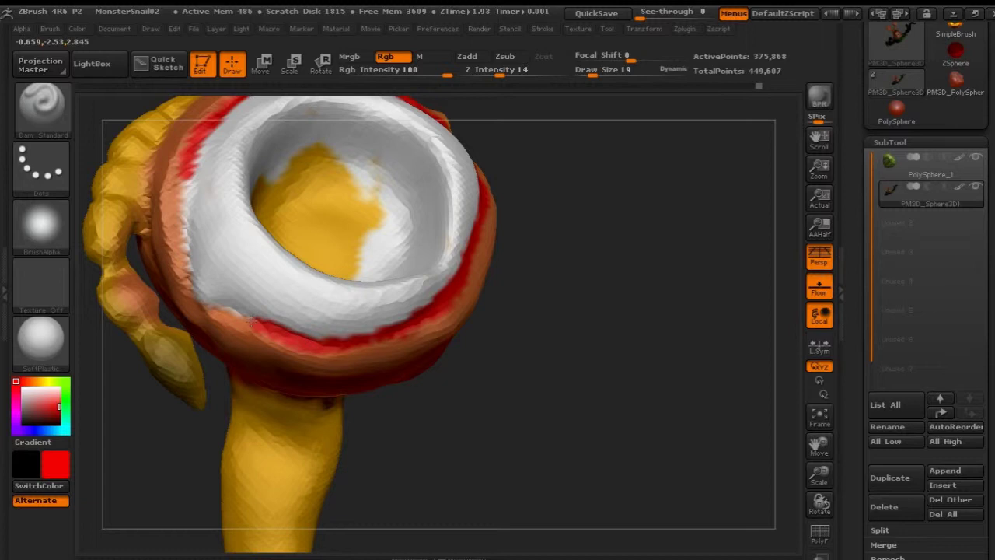
- Paint the red line around the remaining corner and up the side, closing the loop around the eye white
drag(226, 332, 241, 304)
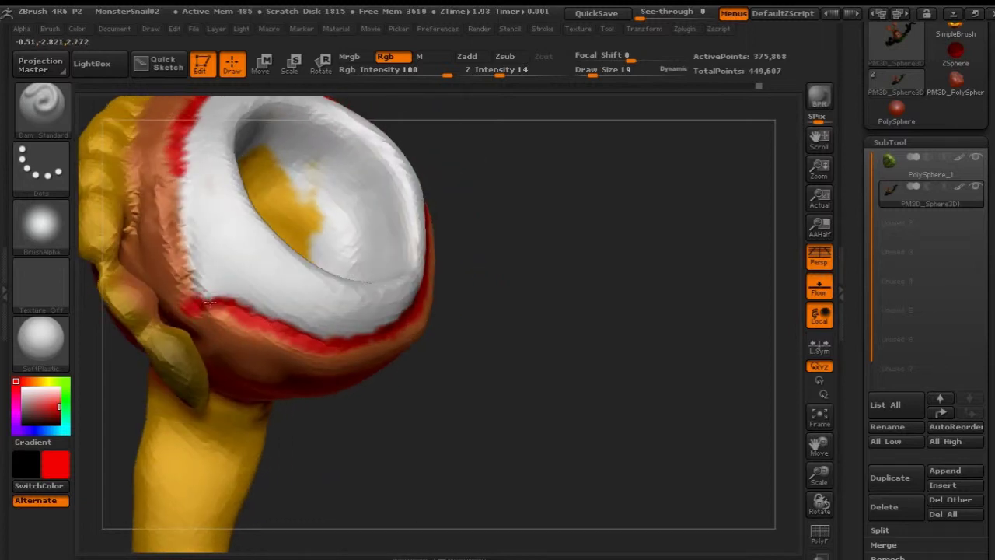
drag(200, 300, 184, 274)
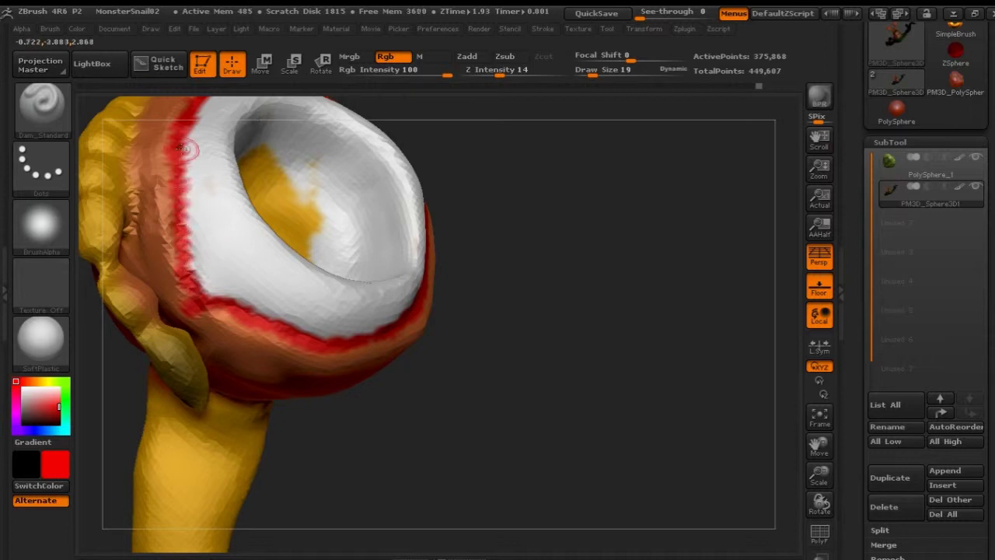
mouse_move(645, 198)
mouse_down()
mouse_move(547, 277)
mouse_move(433, 256)
mouse_move(355, 297)
mouse_move(378, 319)
mouse_move(407, 257)
mouse_move(386, 269)
mouse_move(381, 257)
mouse_move(395, 318)
mouse_move(369, 285)
mouse_move(428, 202)
mouse_move(515, 334)
mouse_move(533, 269)
mouse_move(401, 344)
mouse_move(440, 262)
mouse_move(607, 256)
mouse_move(498, 296)
mouse_up()
key(shift)
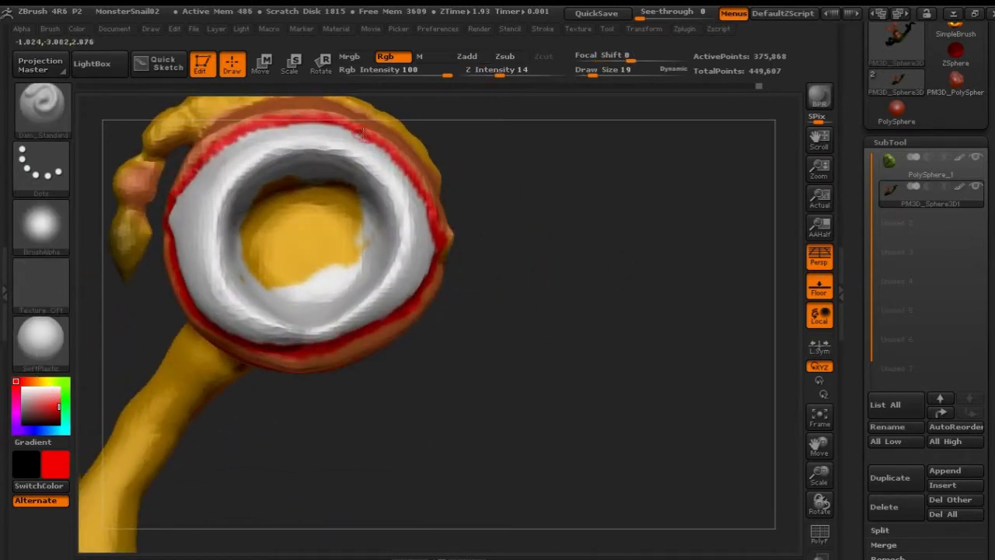
- Choose black, enlarge the brush and start filling the yellow floor of the eye socket
click(24, 423)
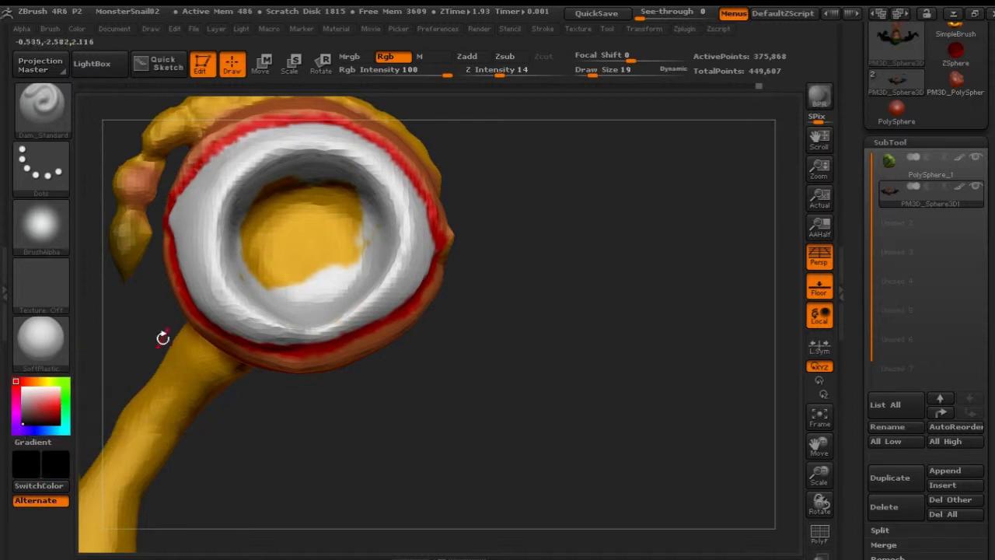
mouse_move(505, 289)
mouse_down()
mouse_move(538, 293)
mouse_move(520, 288)
mouse_up()
drag(321, 275, 286, 285)
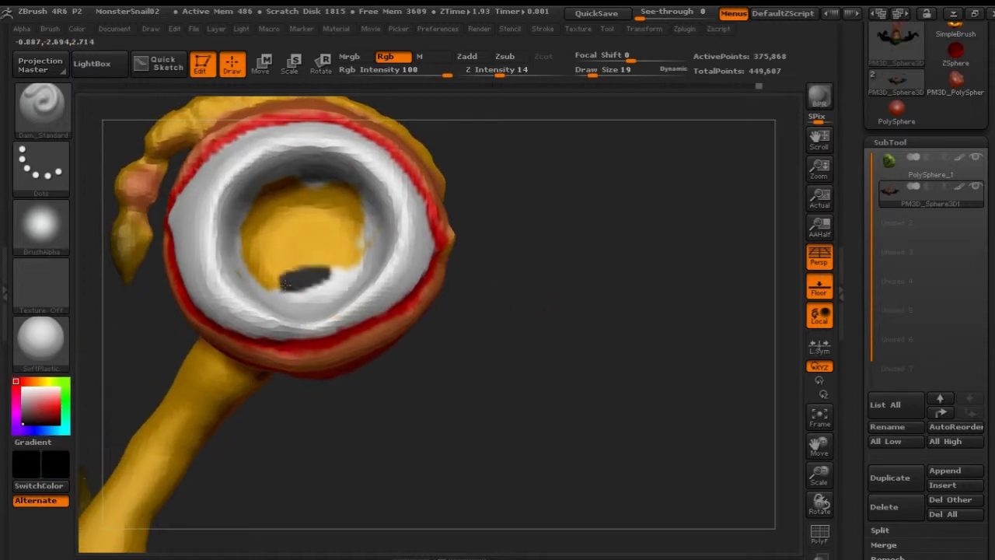
drag(593, 74, 607, 74)
drag(521, 224, 497, 233)
mouse_move(319, 287)
mouse_down()
mouse_move(273, 264)
mouse_move(261, 246)
mouse_move(273, 208)
mouse_move(320, 202)
mouse_move(338, 233)
mouse_move(305, 278)
mouse_move(320, 240)
mouse_up()
- Paint the rest of the socket floor and its inner edge black to form a round pupil, using brush size 80
mouse_move(475, 253)
mouse_down()
mouse_move(591, 271)
mouse_move(591, 245)
mouse_move(556, 238)
mouse_move(614, 252)
mouse_up()
mouse_move(257, 270)
mouse_down()
mouse_move(235, 282)
mouse_move(262, 184)
mouse_move(355, 196)
mouse_move(362, 253)
mouse_move(336, 278)
mouse_move(281, 288)
mouse_up()
alt+drag(546, 239, 434, 209)
mouse_move(408, 276)
alt+mouse_down()
mouse_move(500, 282)
mouse_move(495, 274)
mouse_move(516, 262)
mouse_move(556, 300)
mouse_move(595, 285)
mouse_move(570, 285)
mouse_move(598, 333)
alt+mouse_up()
drag(619, 326, 597, 329)
mouse_move(312, 339)
mouse_down()
mouse_move(286, 345)
mouse_move(300, 365)
mouse_move(328, 371)
mouse_up()
mouse_move(247, 281)
mouse_down()
mouse_move(257, 351)
mouse_move(280, 377)
mouse_up()
mouse_move(632, 308)
mouse_down()
mouse_move(687, 304)
mouse_move(620, 329)
mouse_up()
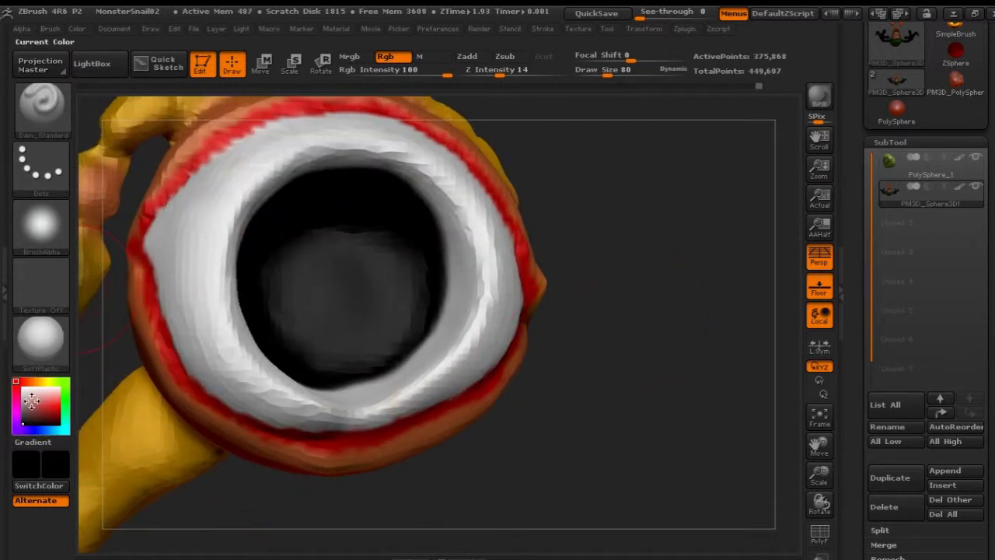
- Choose white, set the brush size to 43 and dab a small round highlight near the centre of the black pupil
drag(31, 401, 8, 380)
click(591, 75)
drag(602, 78, 601, 73)
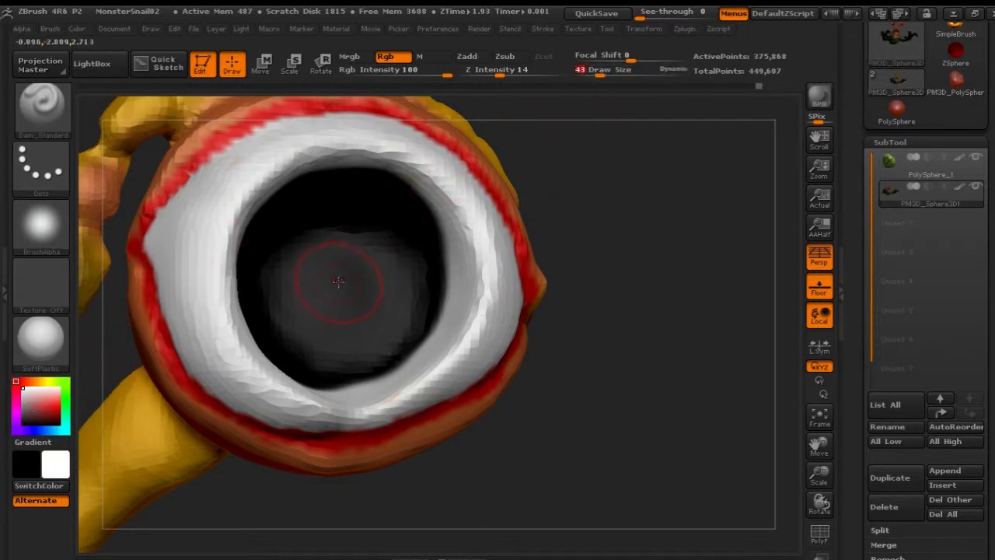
drag(644, 309, 615, 303)
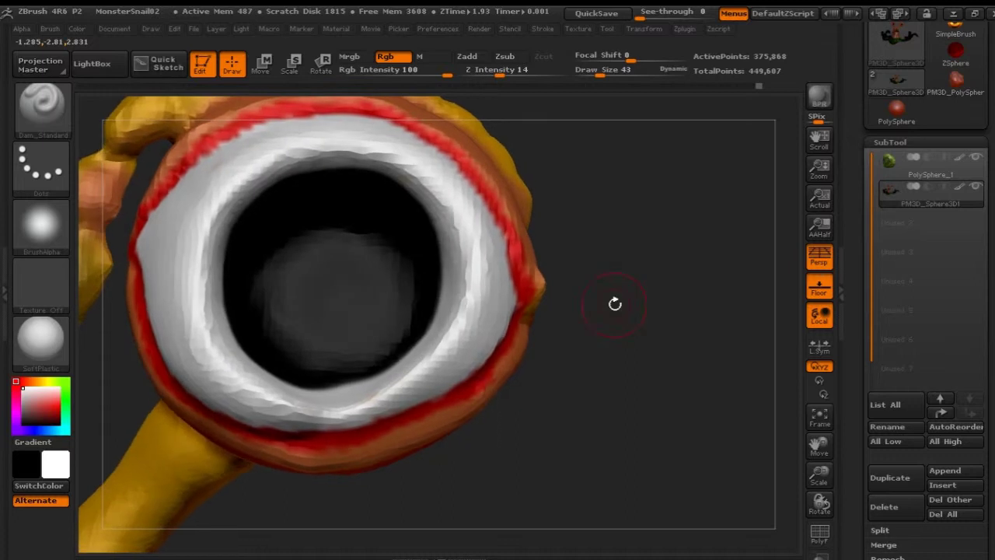
click(332, 280)
click(333, 282)
click(333, 282)
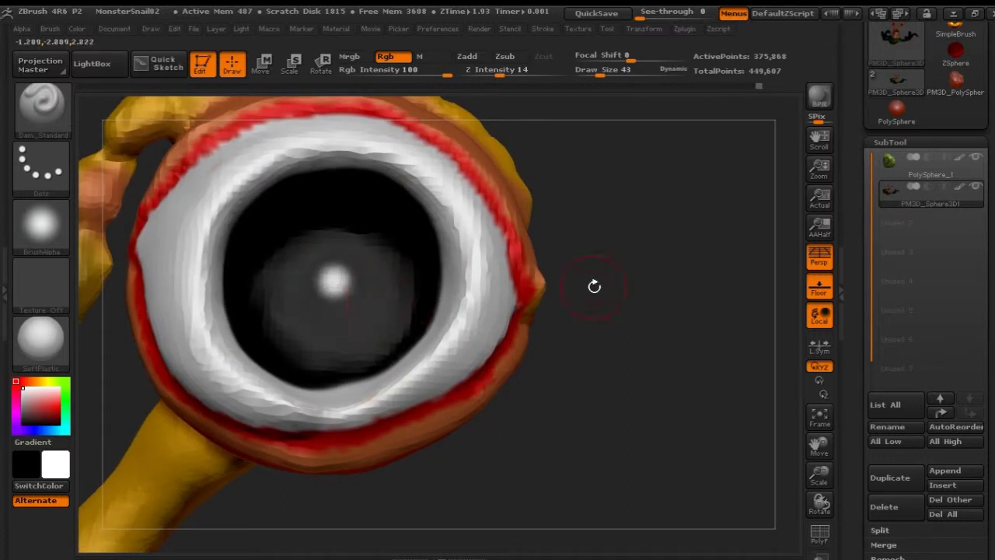
alt+drag(697, 328, 626, 221)
drag(583, 299, 561, 312)
alt+drag(498, 311, 421, 179)
drag(469, 284, 548, 342)
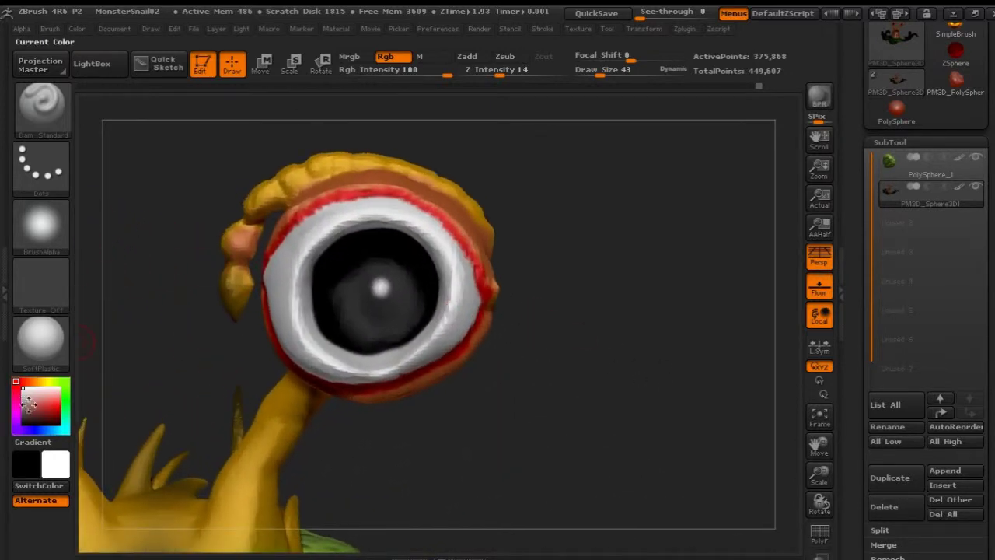
- Assign Alpha 25, the cracked cell pattern, to the brush
click(35, 238)
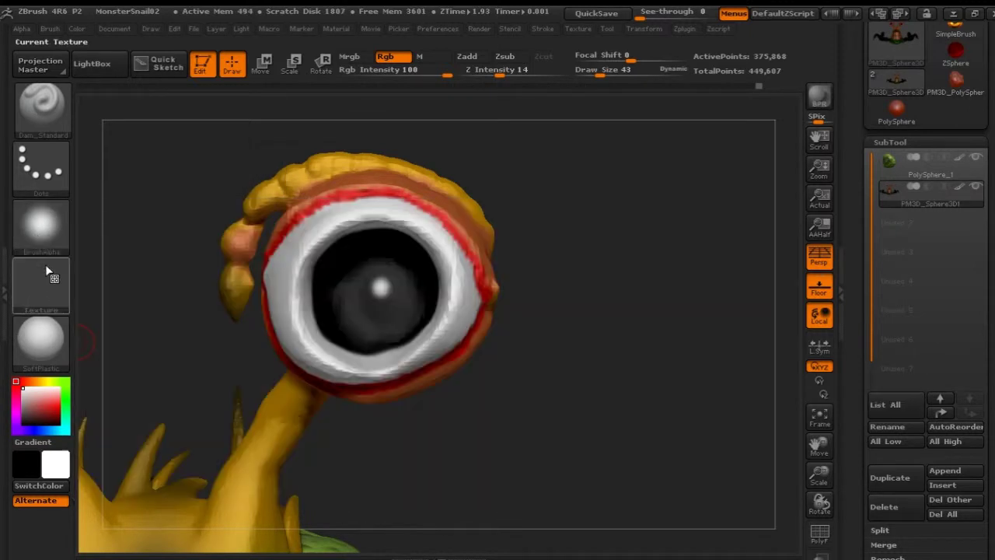
click(41, 235)
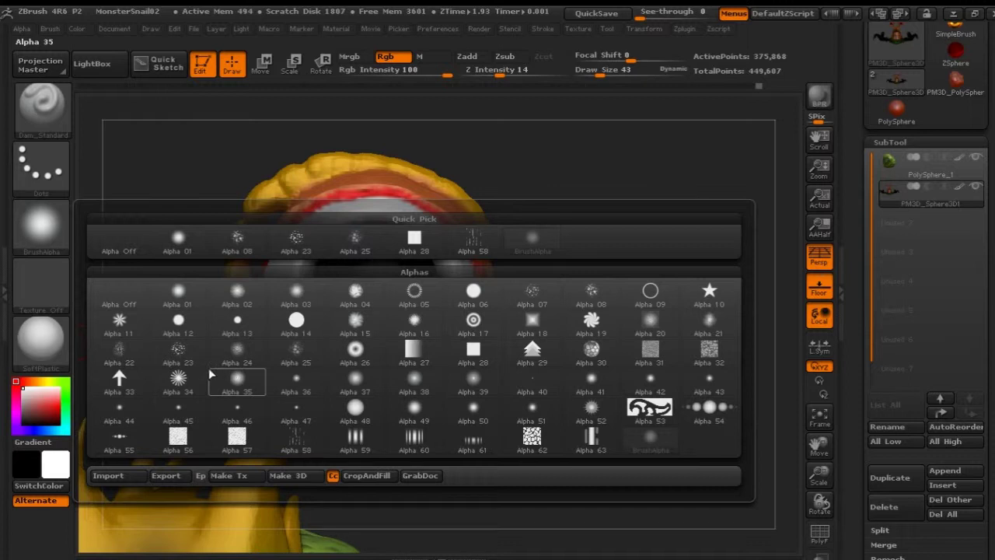
mouse_move(510, 348)
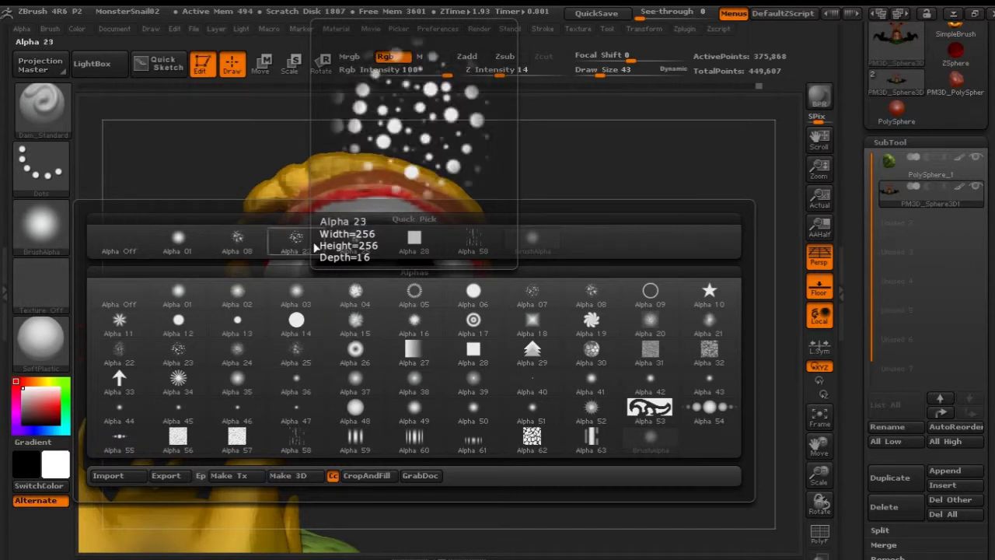
click(358, 248)
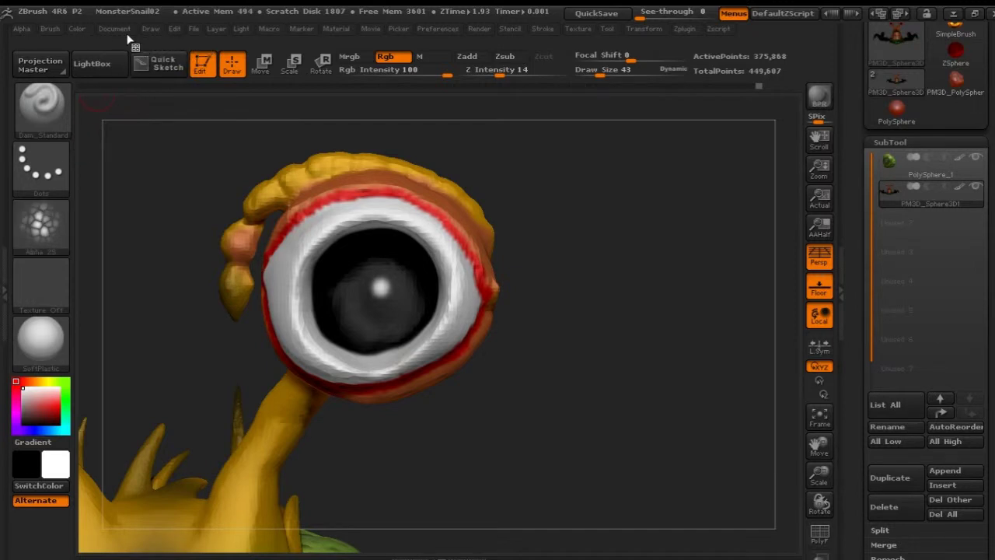
- Inspect the Modify and Create options of the current alpha
click(22, 30)
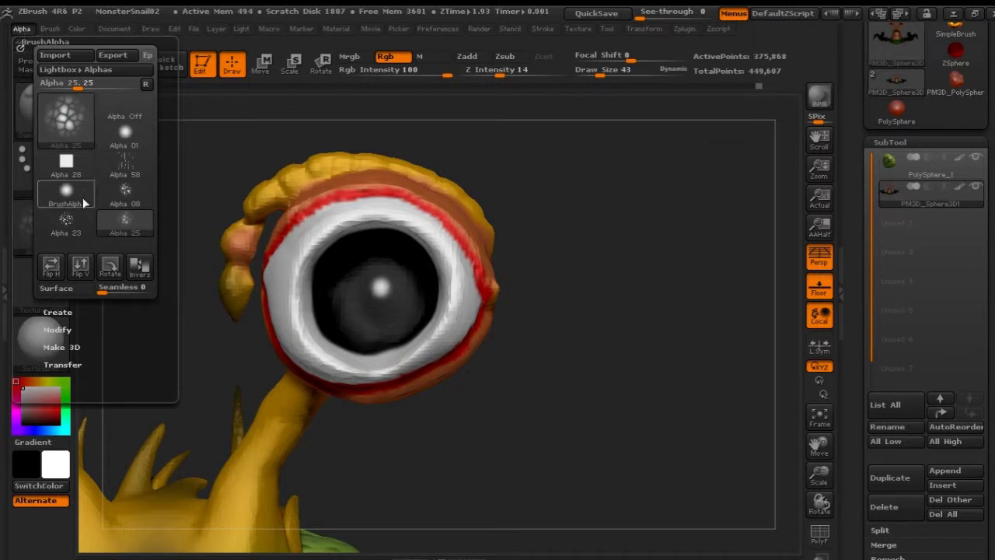
click(61, 329)
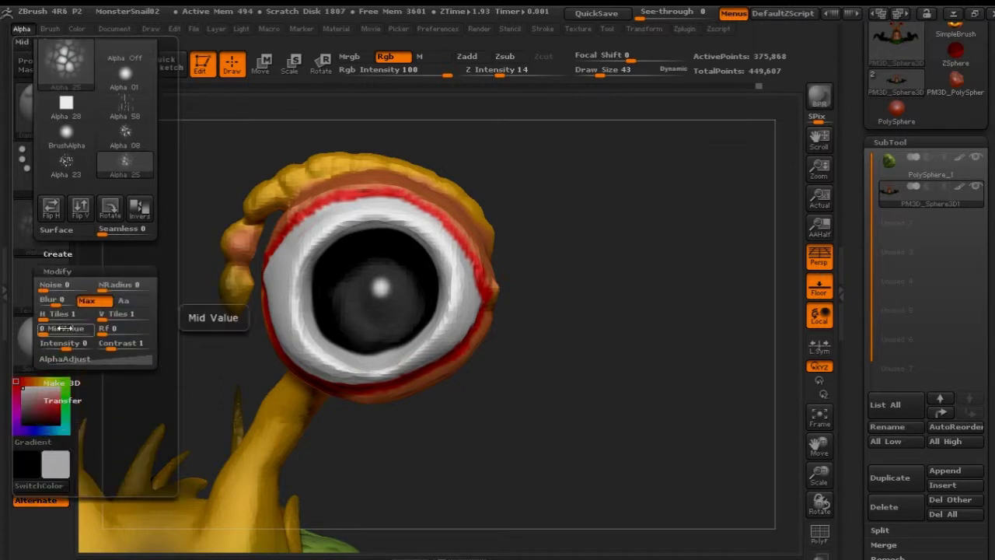
click(62, 253)
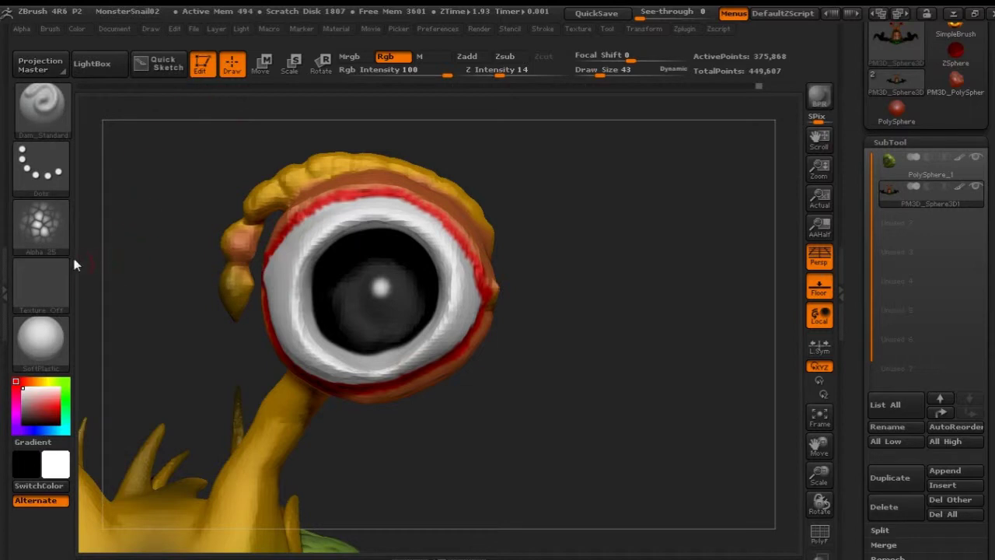
click(39, 221)
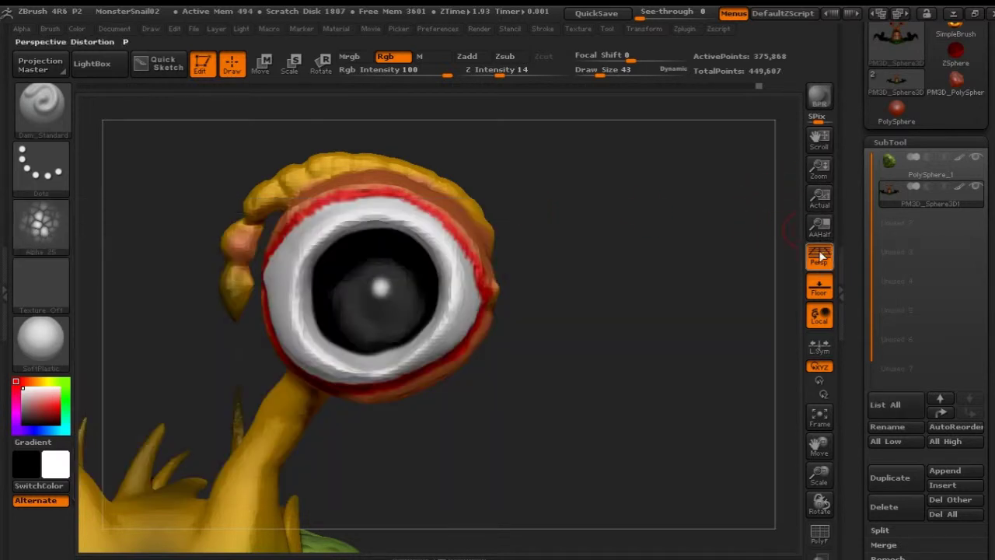
- Create a new texture in the Texture Map settings of the selected subtool
drag(989, 254, 990, 23)
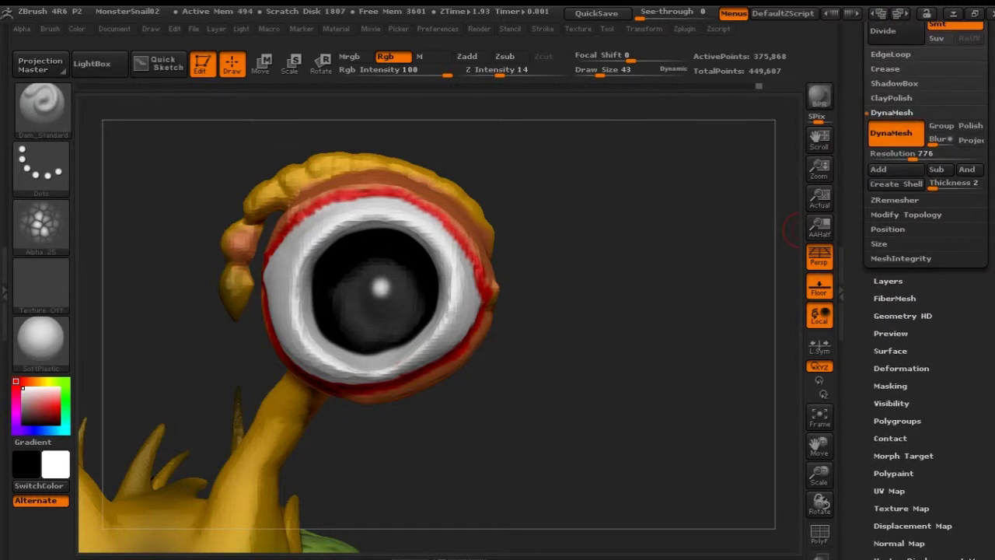
drag(978, 459, 938, 441)
click(896, 470)
drag(900, 468, 943, 413)
scroll(942, 415, up, 5)
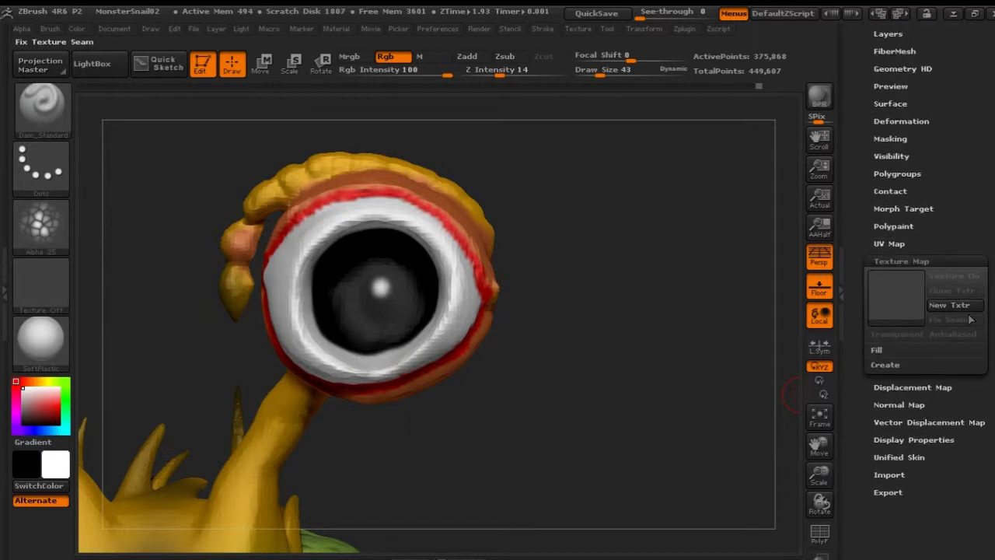
click(946, 305)
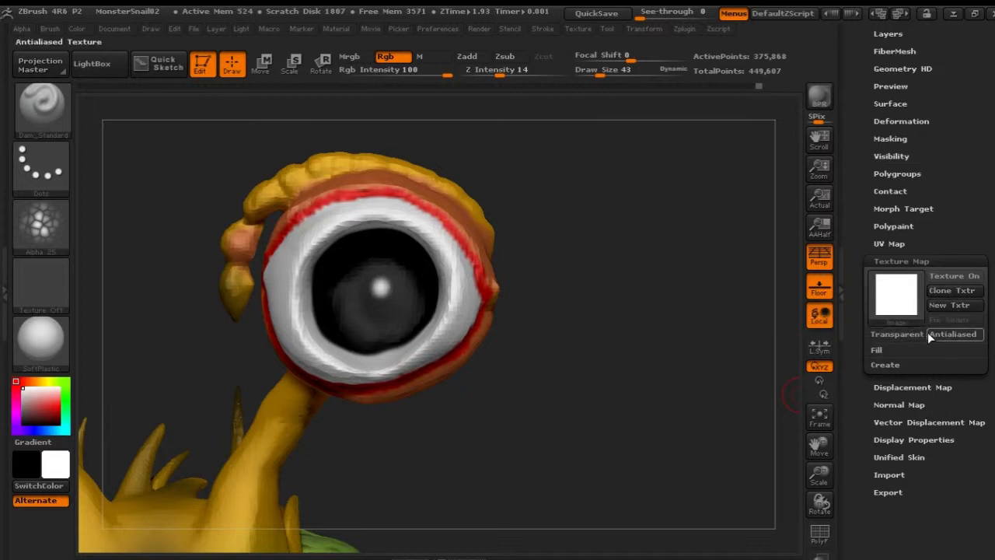
scroll(949, 200, up, 5)
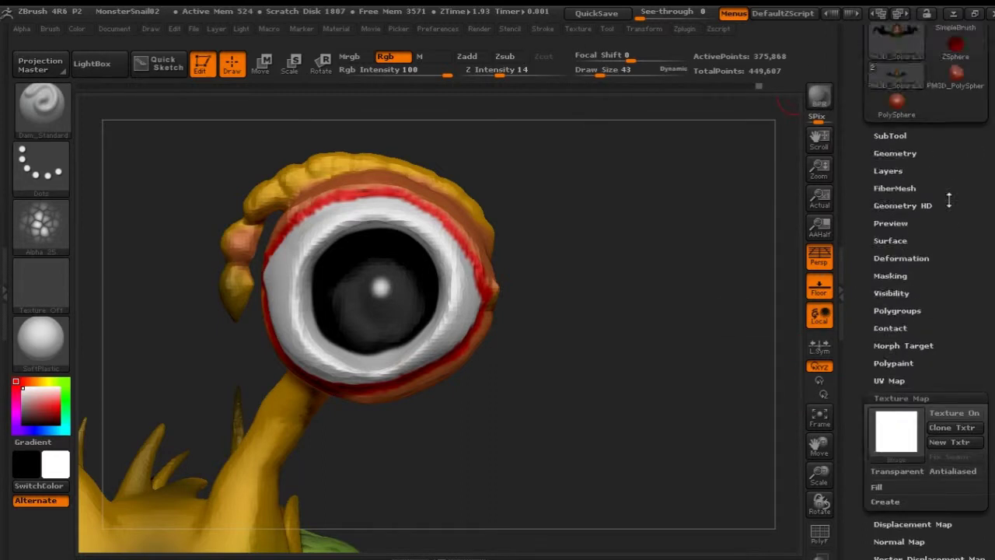
scroll(947, 262, down, 5)
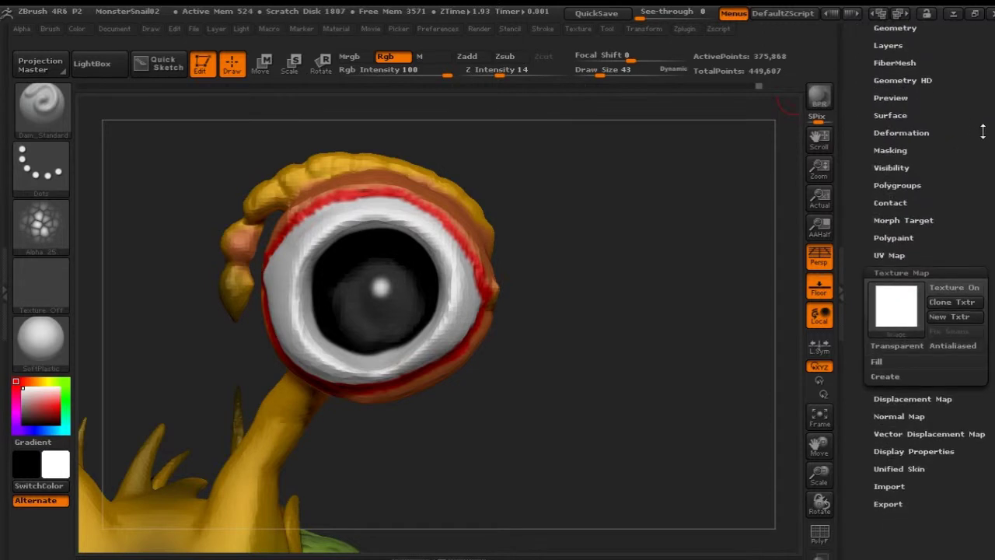
drag(982, 129, 994, 100)
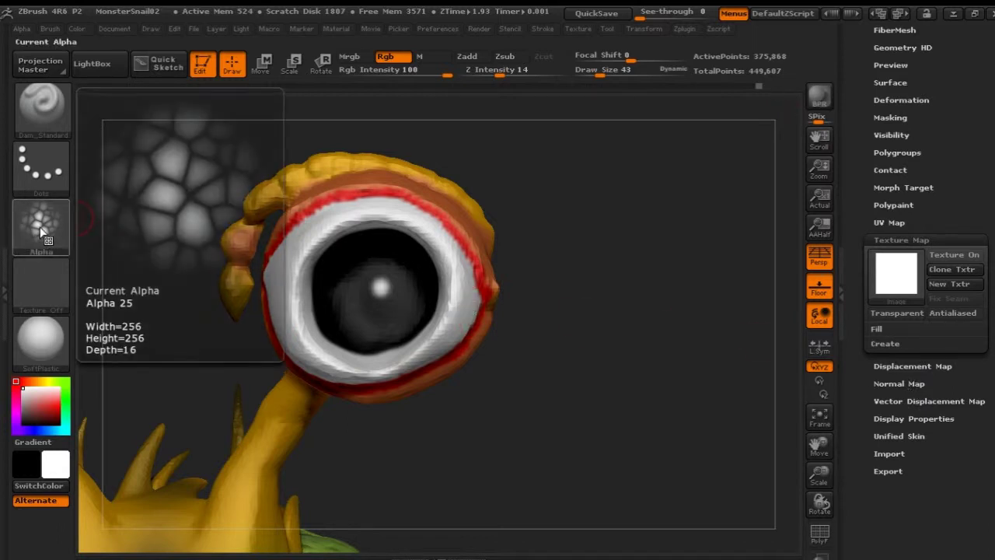
- Examine the Transfer, Modify and Create options available for Alpha 25, the cracked cell pattern
click(62, 239)
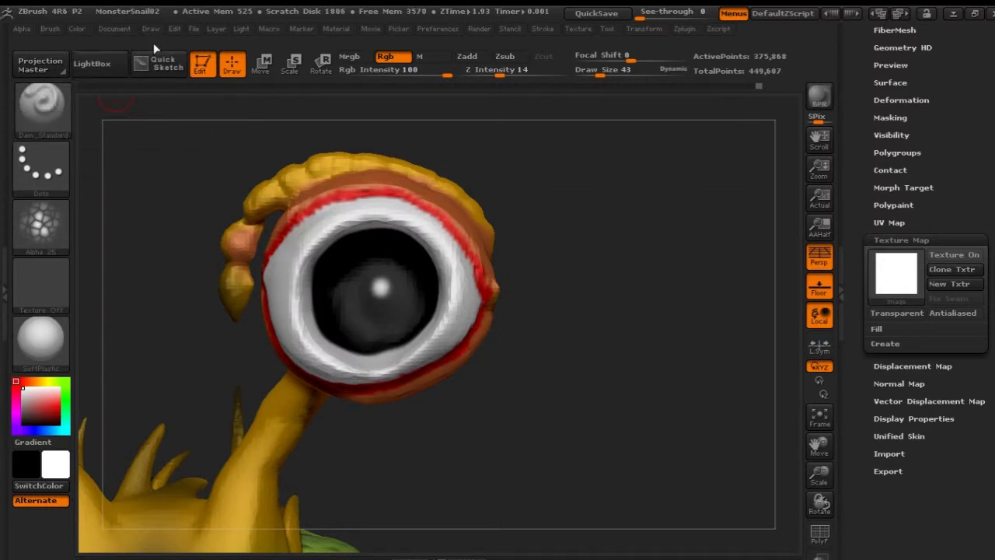
click(22, 30)
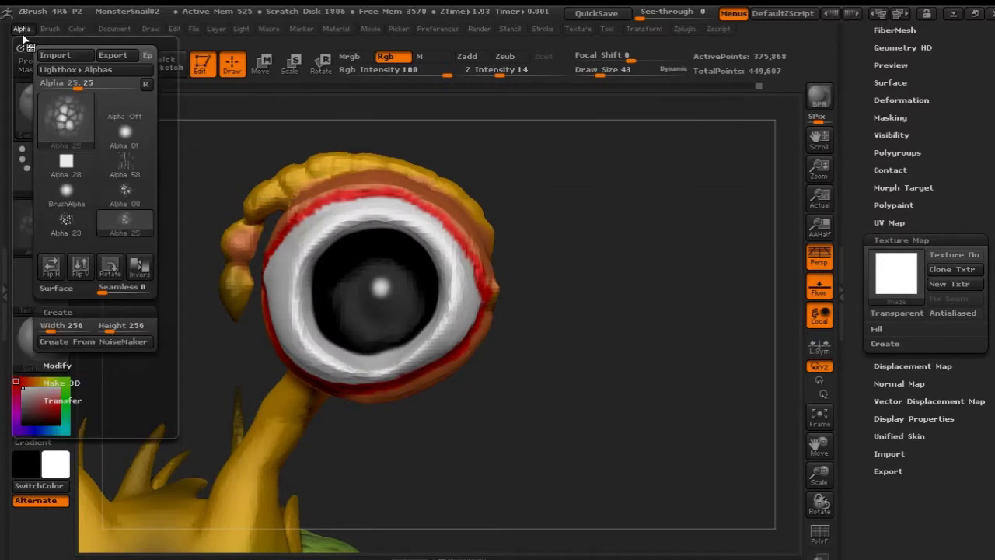
mouse_move(77, 28)
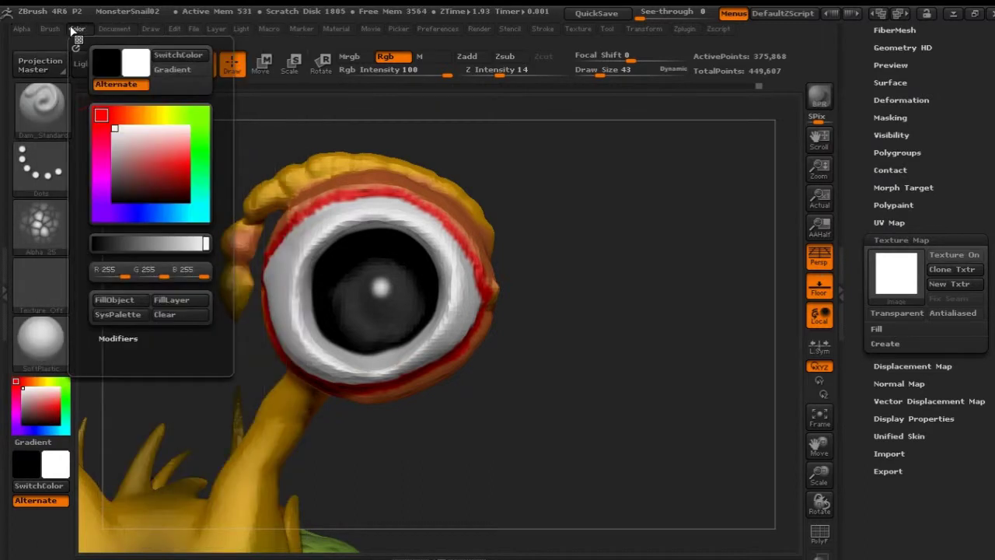
mouse_move(17, 31)
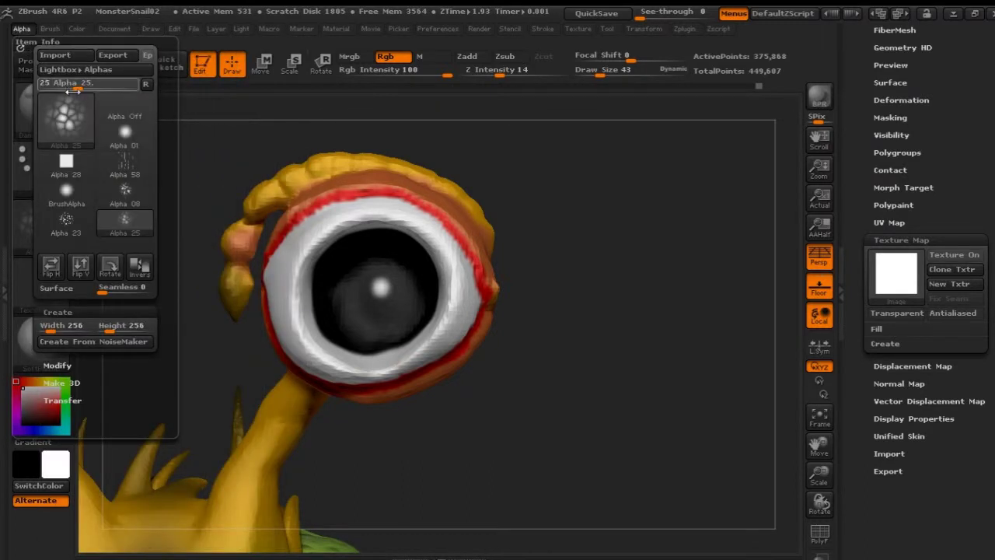
mouse_move(66, 100)
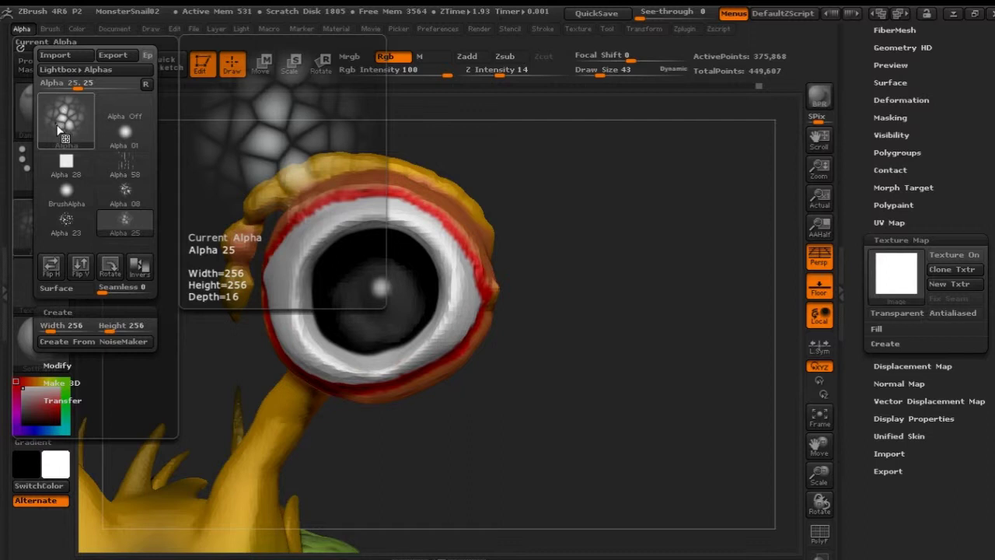
click(70, 399)
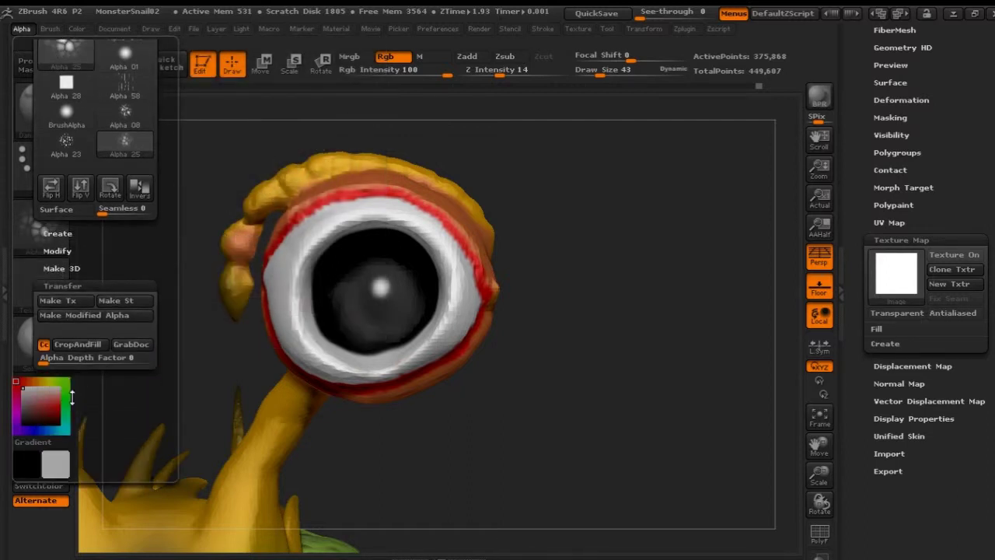
click(62, 250)
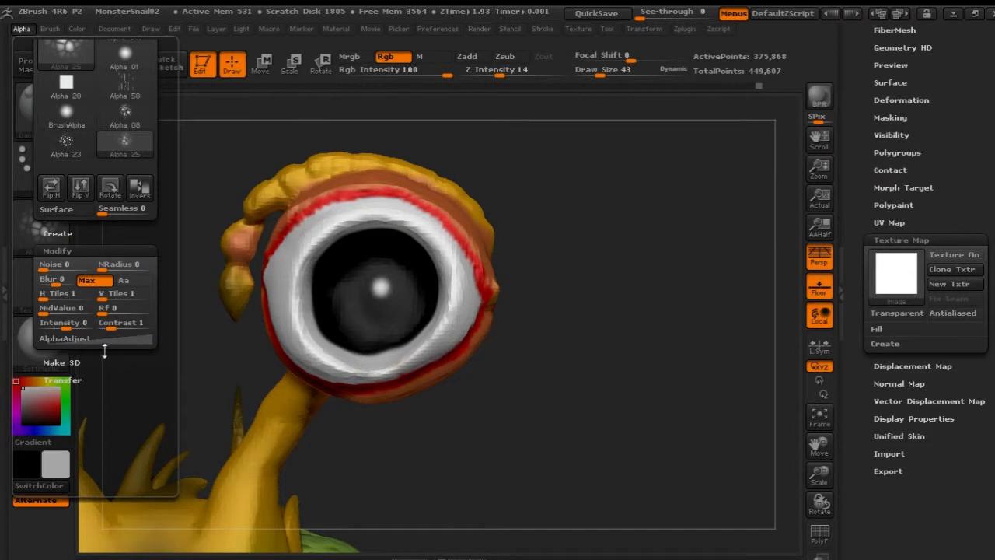
click(56, 234)
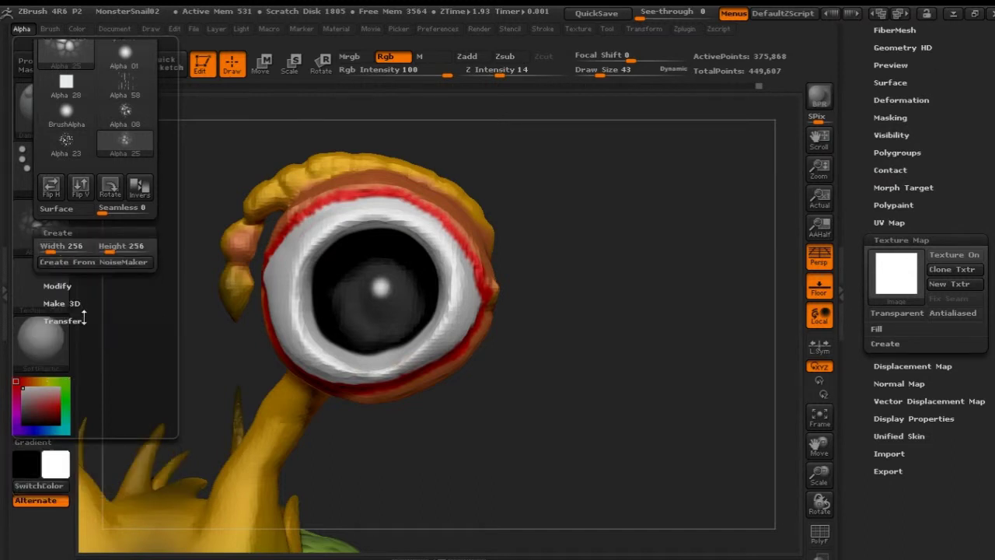
click(317, 103)
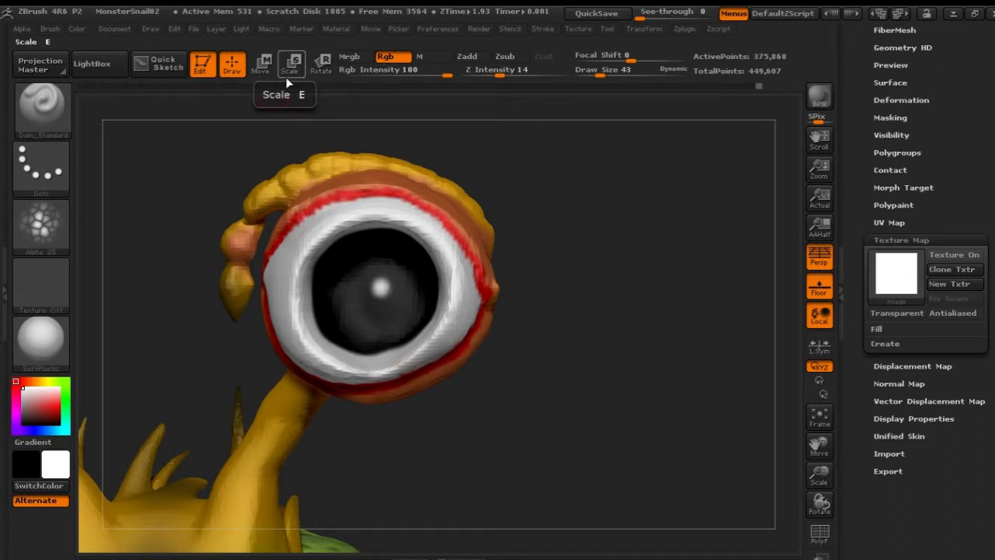
click(339, 30)
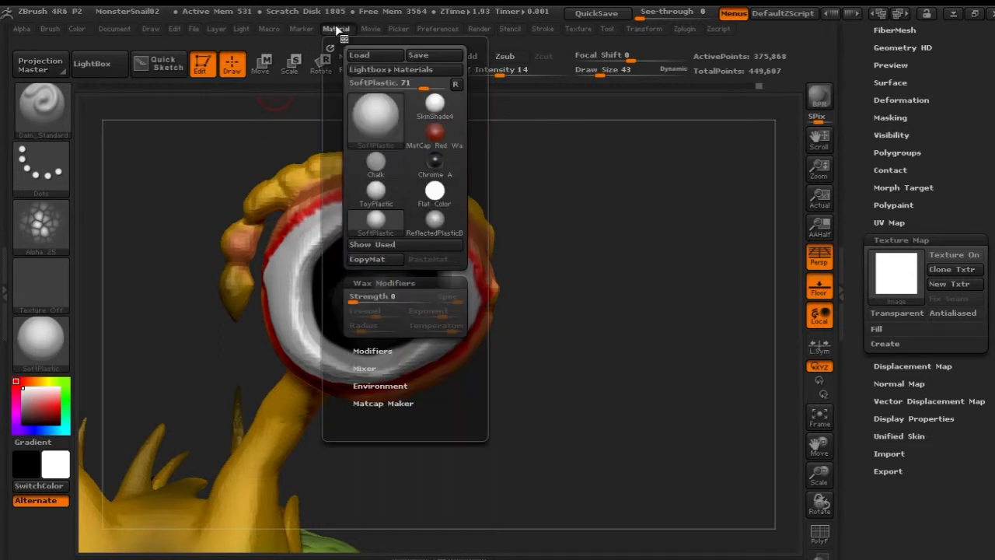
click(337, 29)
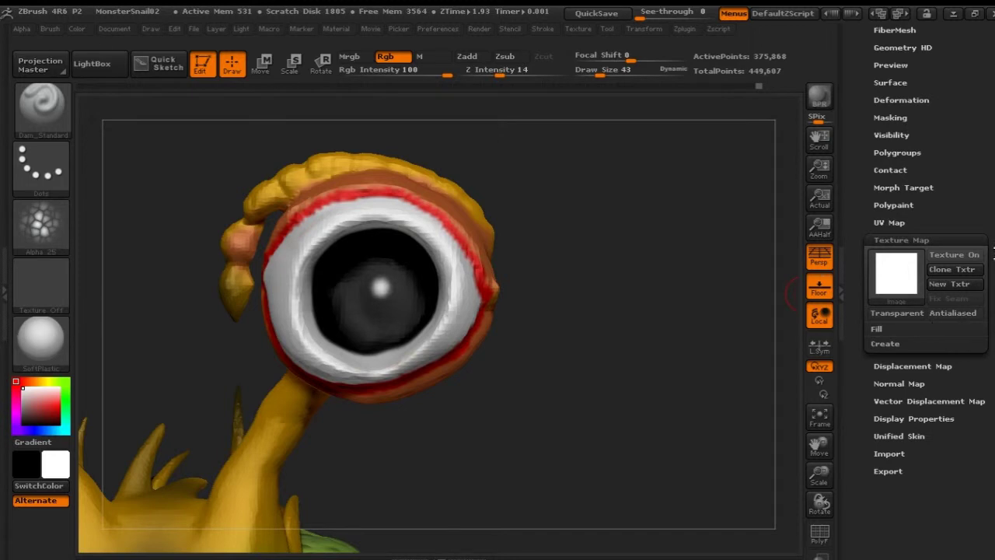
scroll(982, 223, down, 2)
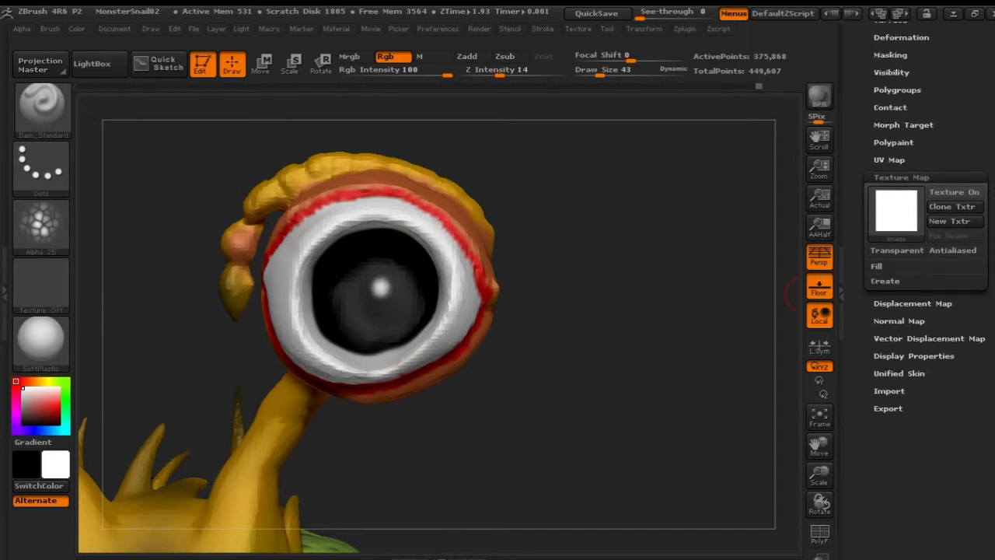
scroll(994, 177, up, 1)
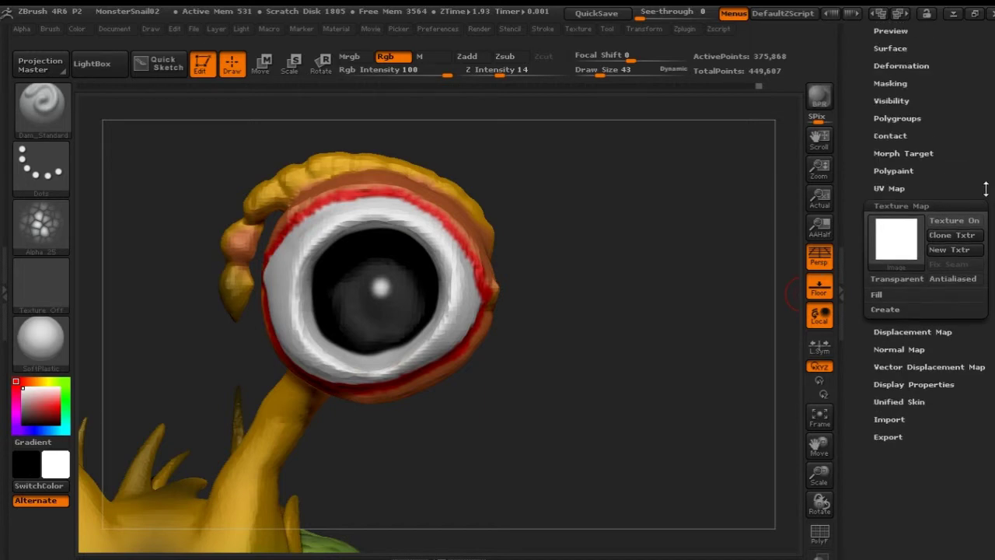